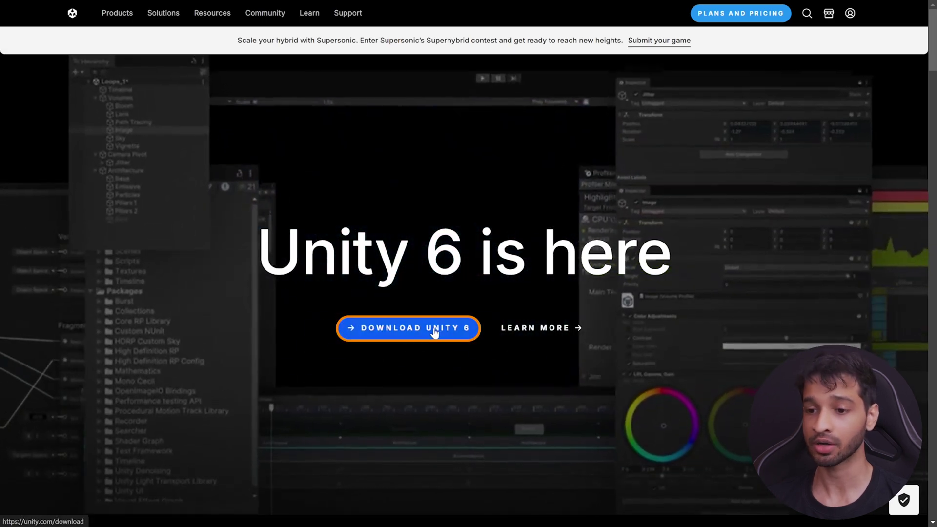
# Open the Unity 6 download page and download the Unity Hub for Windows.
pyautogui.click(434, 329)
pyautogui.scroll(-3, 436, 332)
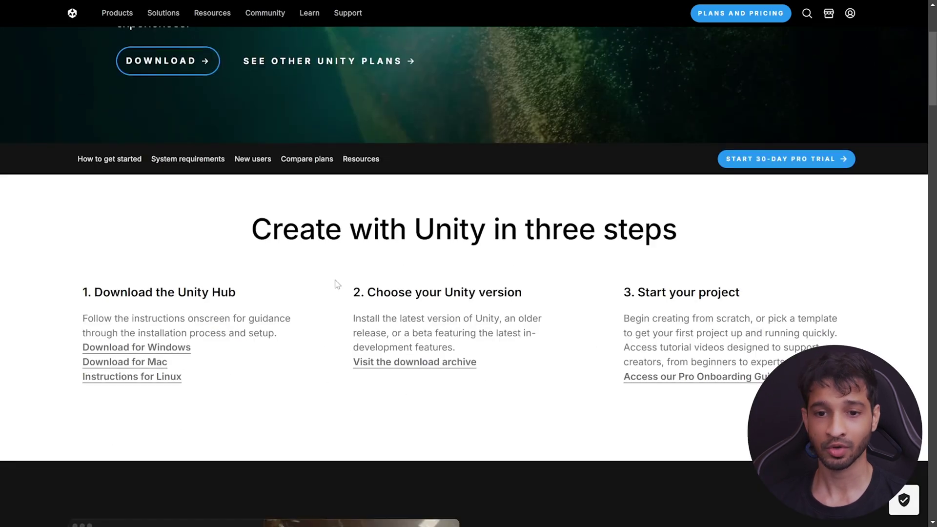
pyautogui.click(189, 344)
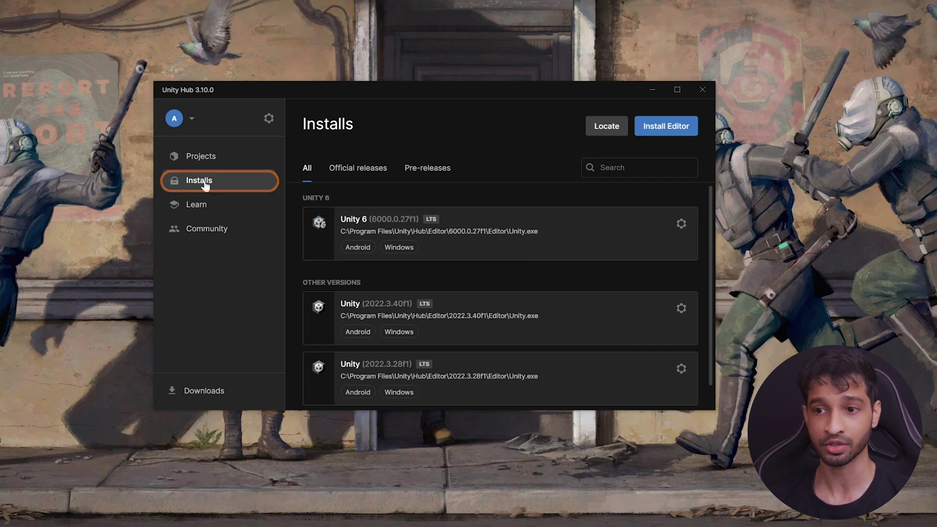
# Open the Unity download archive from the editor install options and browse the 2023 and 2022 releases.
pyautogui.click(672, 127)
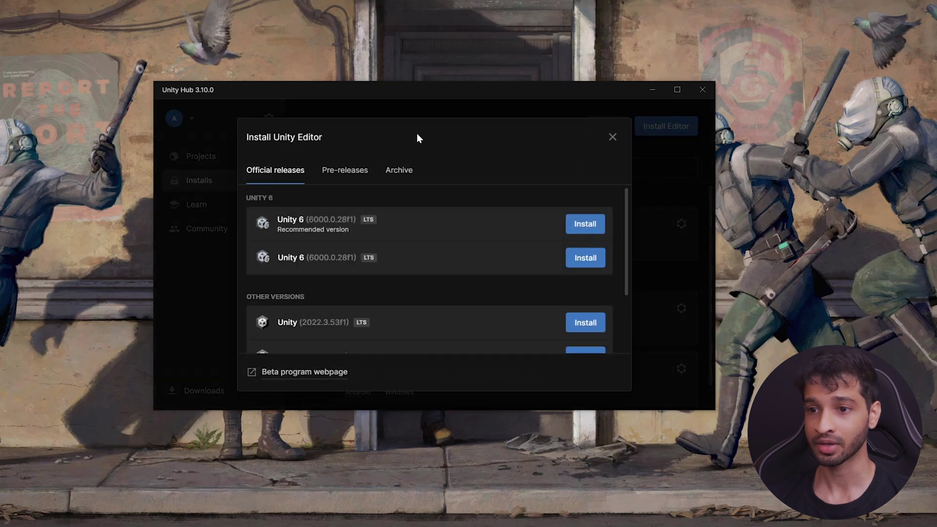
pyautogui.click(399, 171)
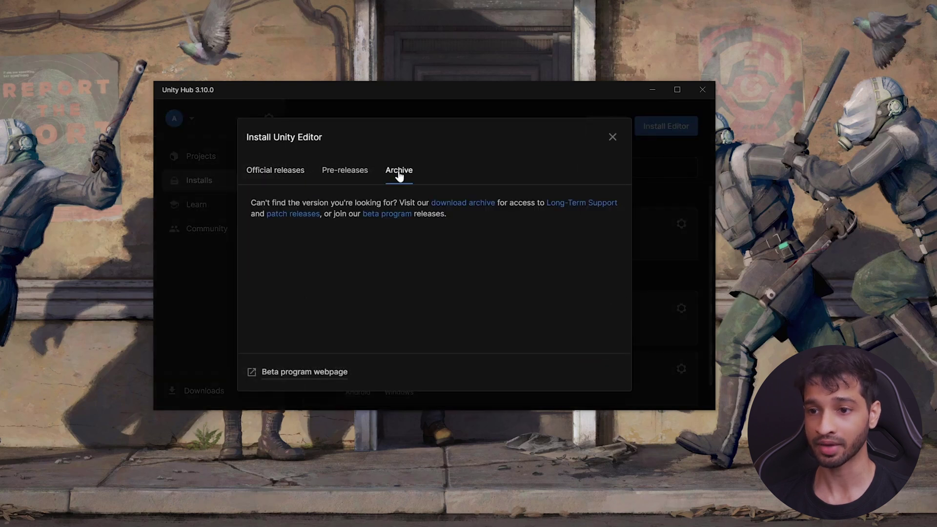
pyautogui.click(452, 203)
pyautogui.click(343, 206)
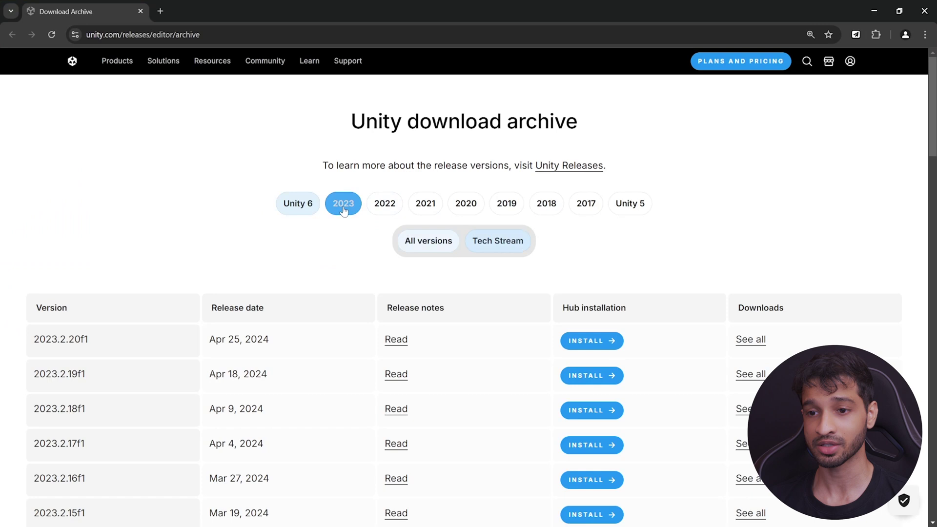
pyautogui.click(390, 208)
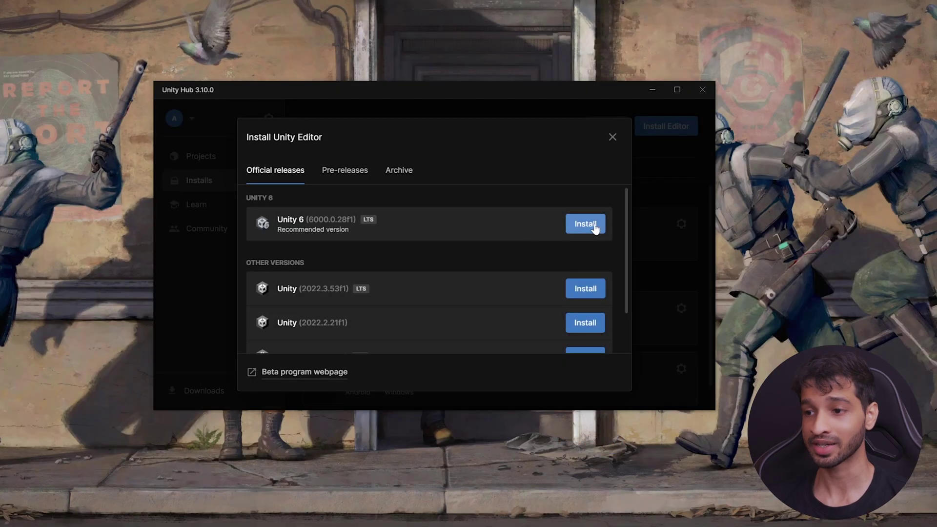
# Install Unity 6 (6000.0.28f1) with Android Build Support, OpenJDK, Android SDK & NDK Tools and Windows Build Support (IL2CPP).
pyautogui.click(592, 225)
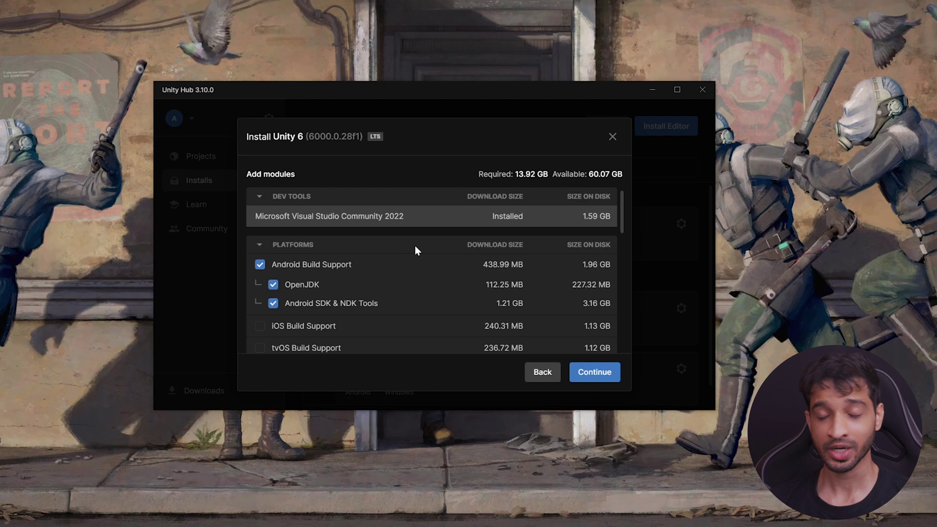
pyautogui.scroll(-8, 415, 243)
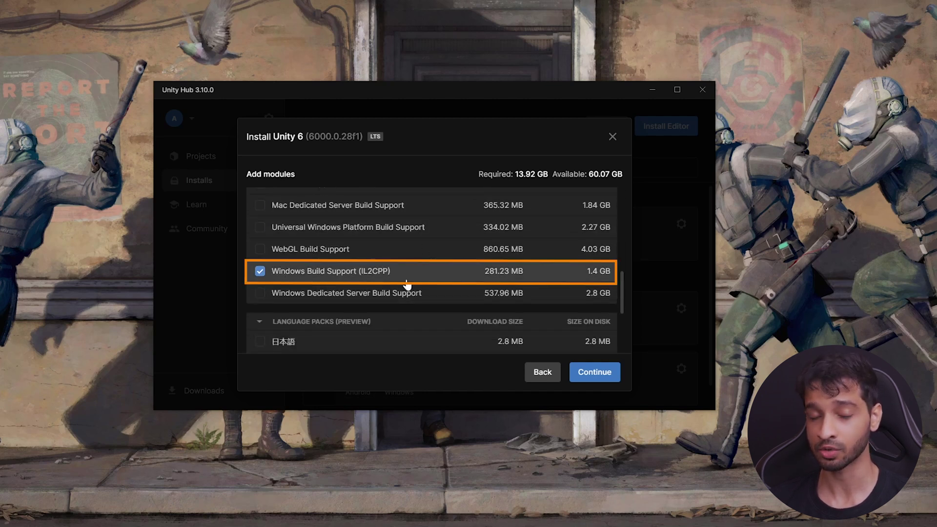
pyautogui.scroll(-3, 385, 293)
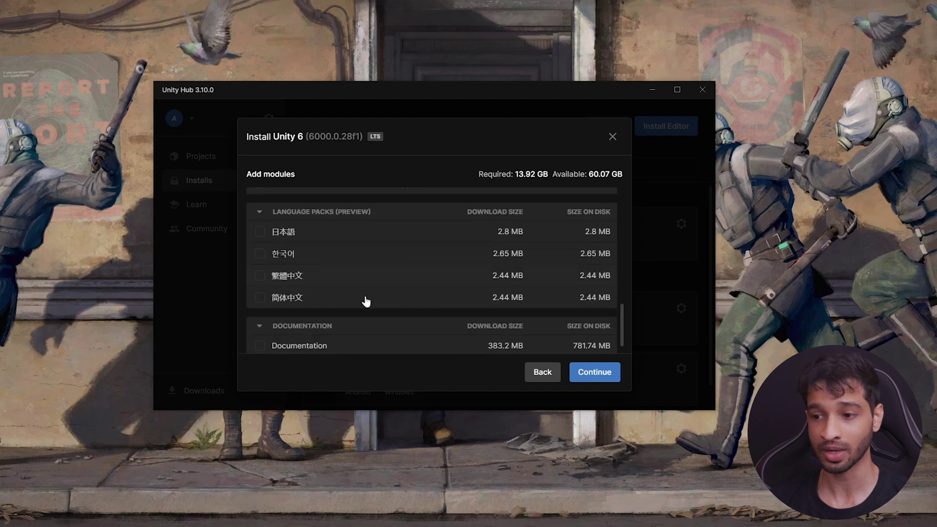
pyautogui.click(601, 378)
pyautogui.click(253, 345)
# Unlock developer mode on the Android phone through the Version No. entry in the About device version details.
pyautogui.scroll(-3, 429, 271)
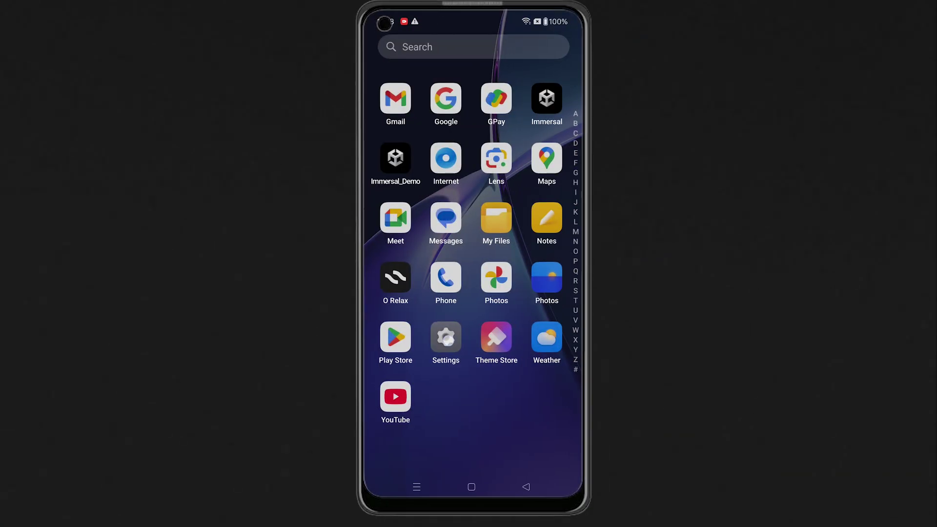
pyautogui.click(445, 337)
pyautogui.scroll(-10, 530, 176)
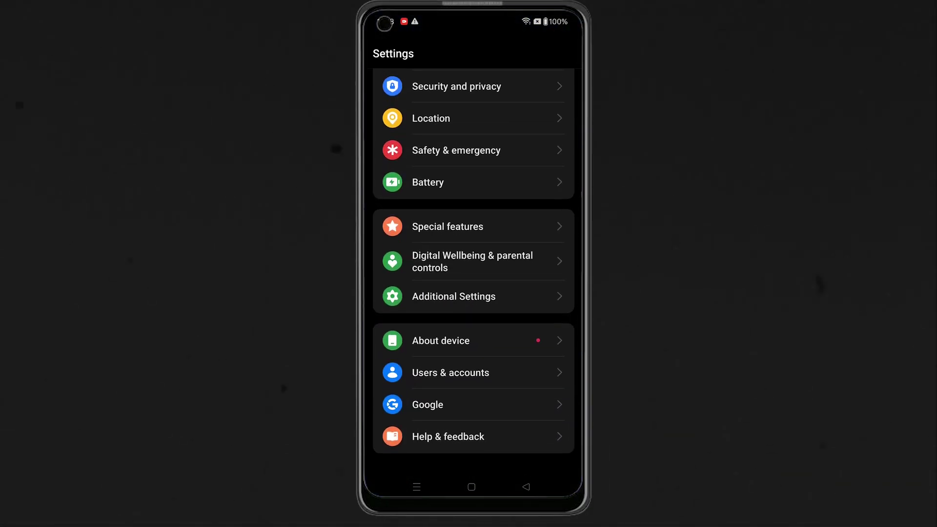
pyautogui.click(440, 340)
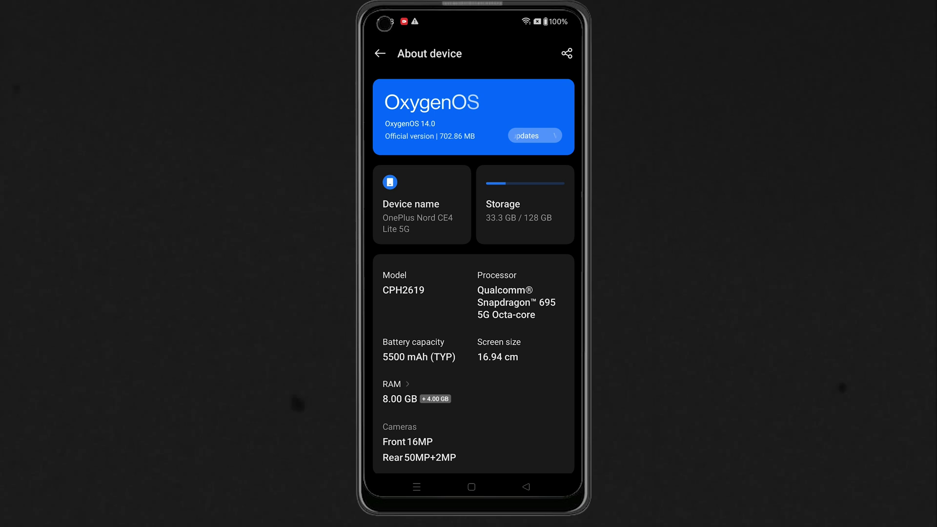
pyautogui.moveTo(502, 435); pyautogui.dragTo(522, 164)
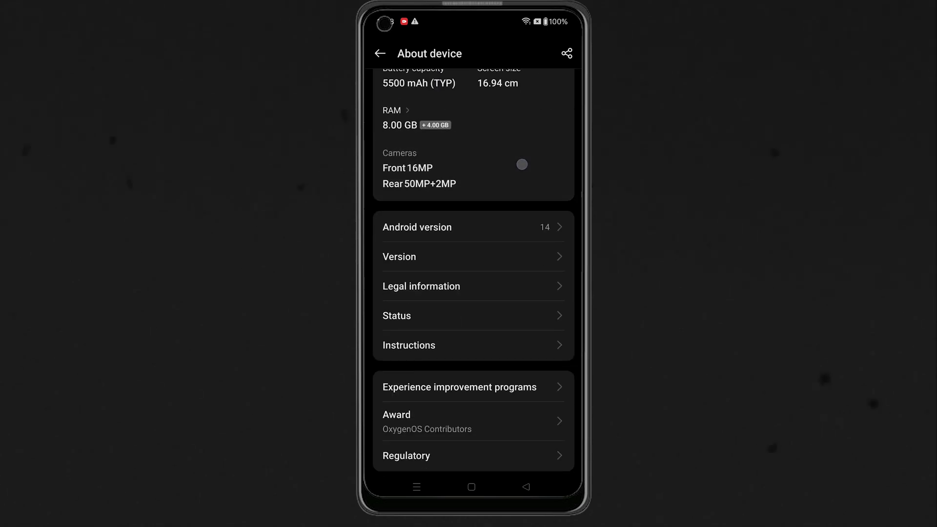
pyautogui.click(439, 257)
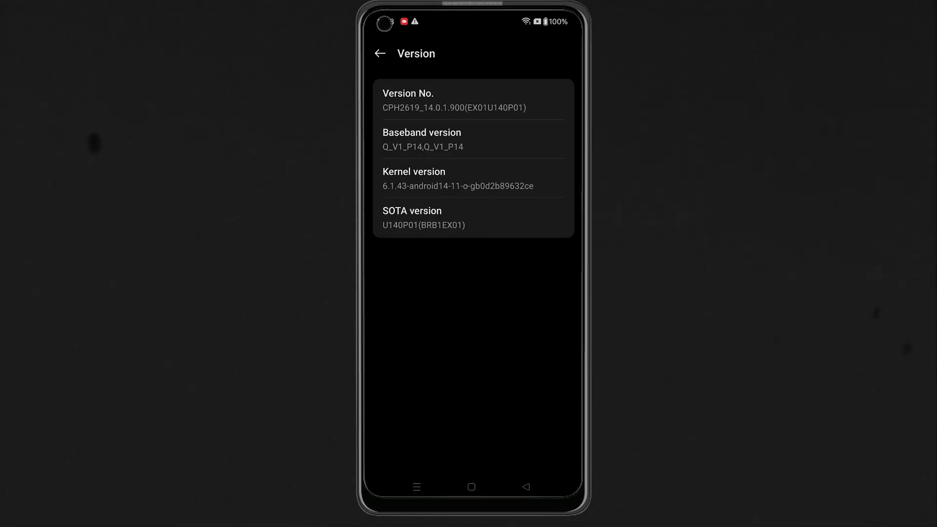
pyautogui.click(518, 102)
pyautogui.click(524, 101)
pyautogui.click(525, 101)
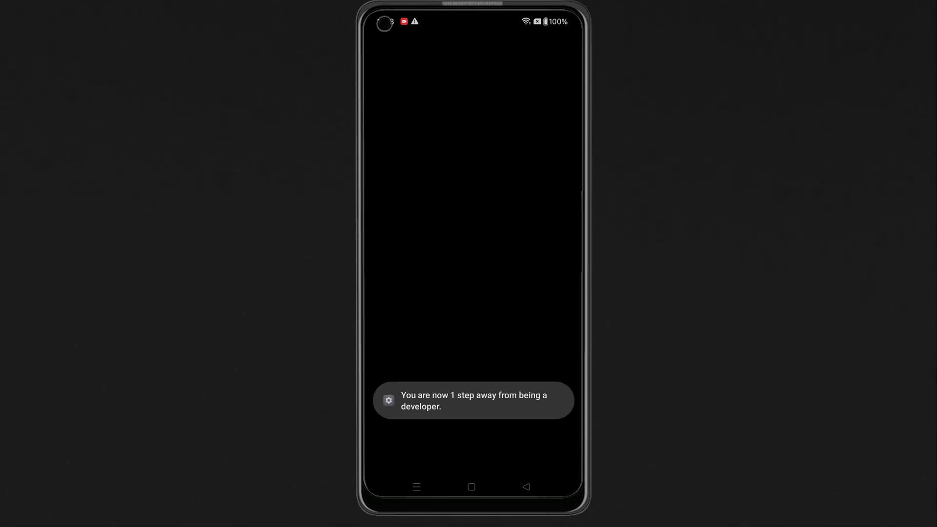
pyautogui.click(524, 101)
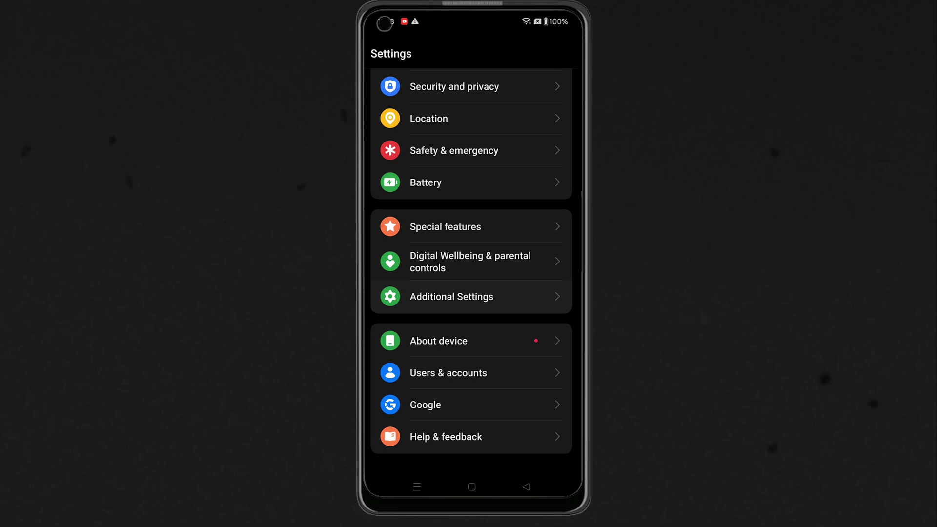
# Enable USB debugging in the phone's Developer Options under Additional Settings and allow it.
pyautogui.click(454, 296)
pyautogui.scroll(-10, 522, 271)
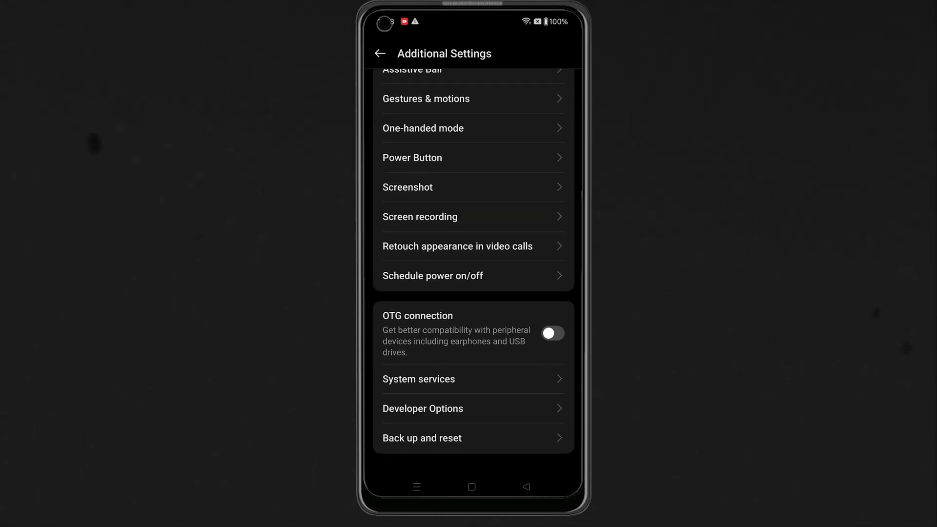
pyautogui.click(539, 408)
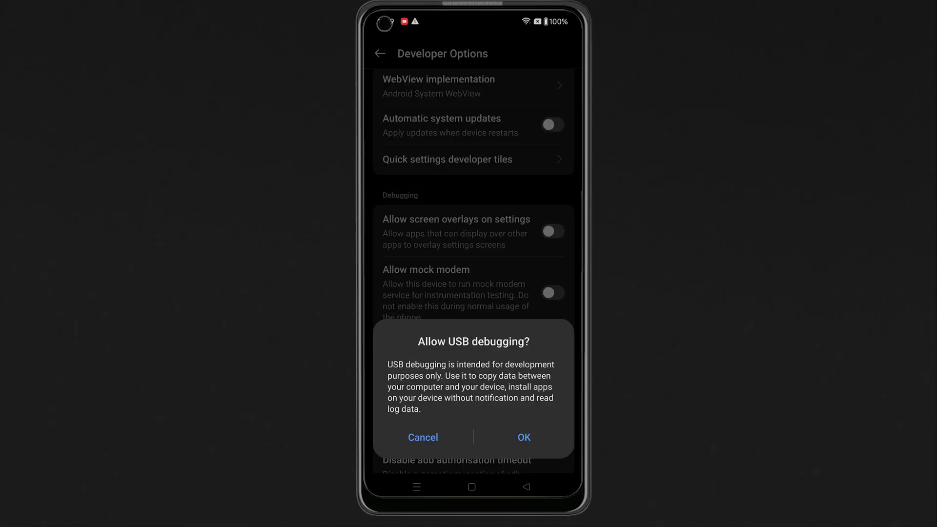
pyautogui.click(522, 437)
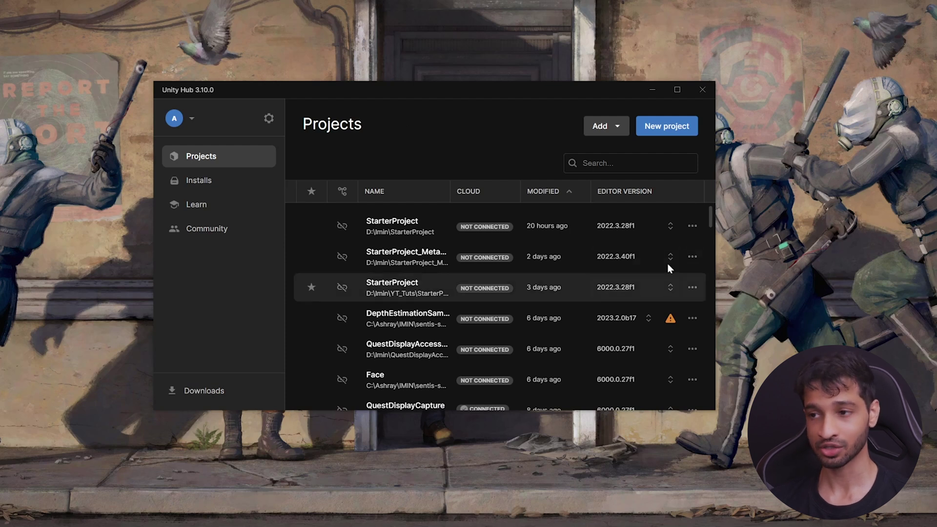
# Create a new Unity project named HelloAR from the Universal 3D template with editor version 6000.0.27f1.
pyautogui.click(660, 129)
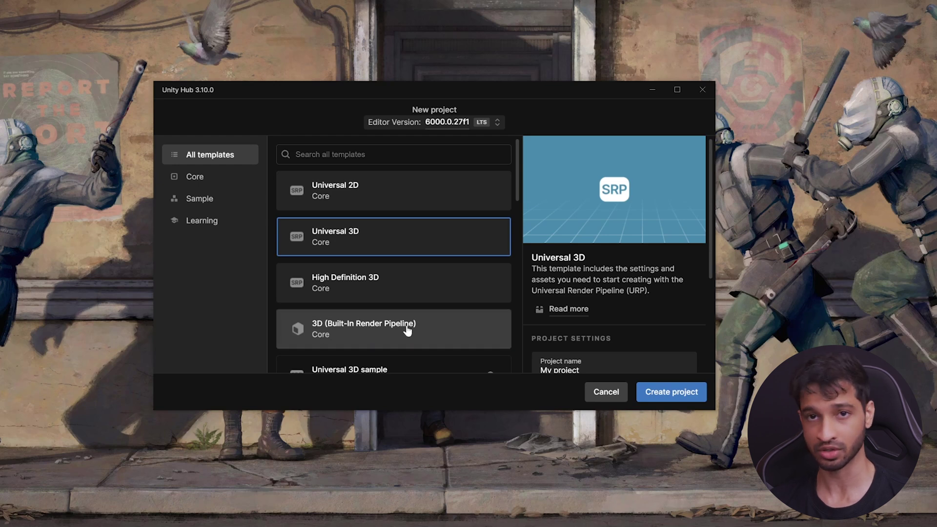
pyautogui.scroll(-1, 596, 318)
pyautogui.click(594, 318)
pyautogui.hotkey('ctrl', 'a')
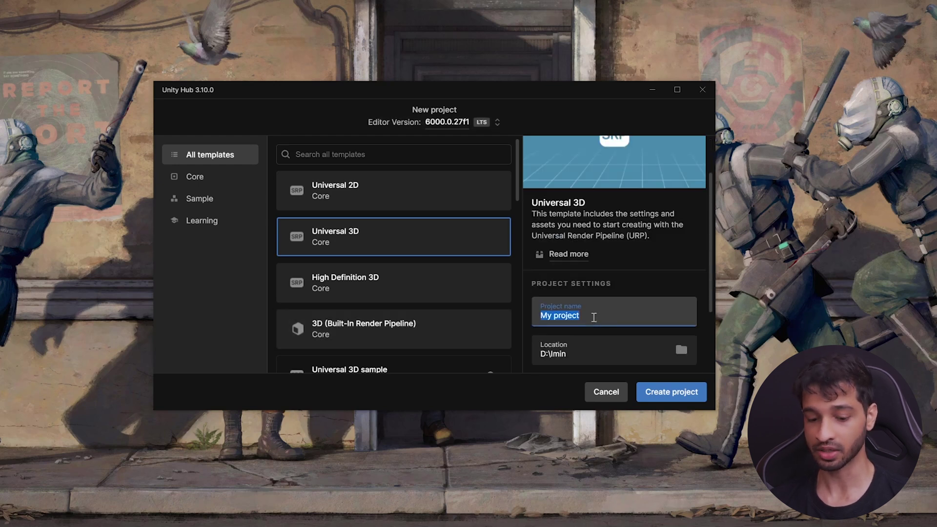
pyautogui.write('Hello3D')
pyautogui.click(688, 393)
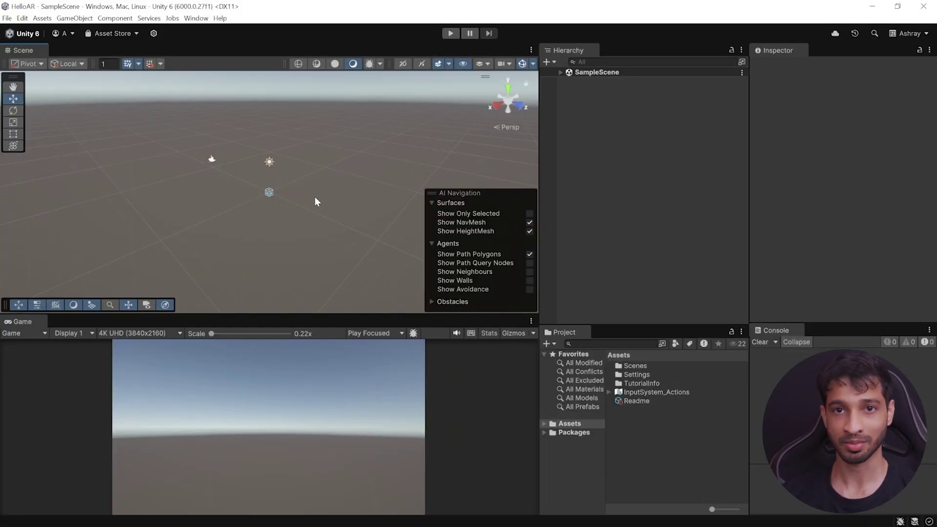
# Switch the project's build platform to Android in Build Profiles and close the window.
pyautogui.click(7, 18)
pyautogui.click(51, 140)
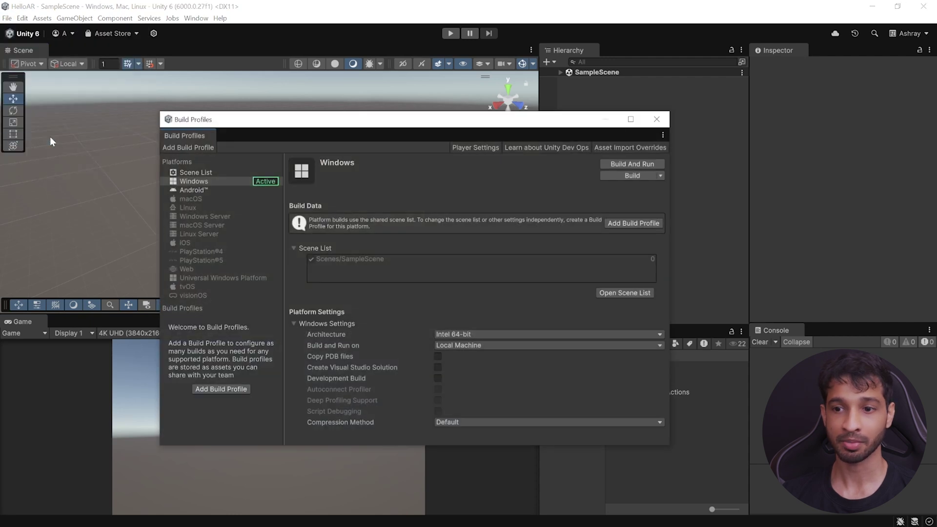
pyautogui.click(198, 190)
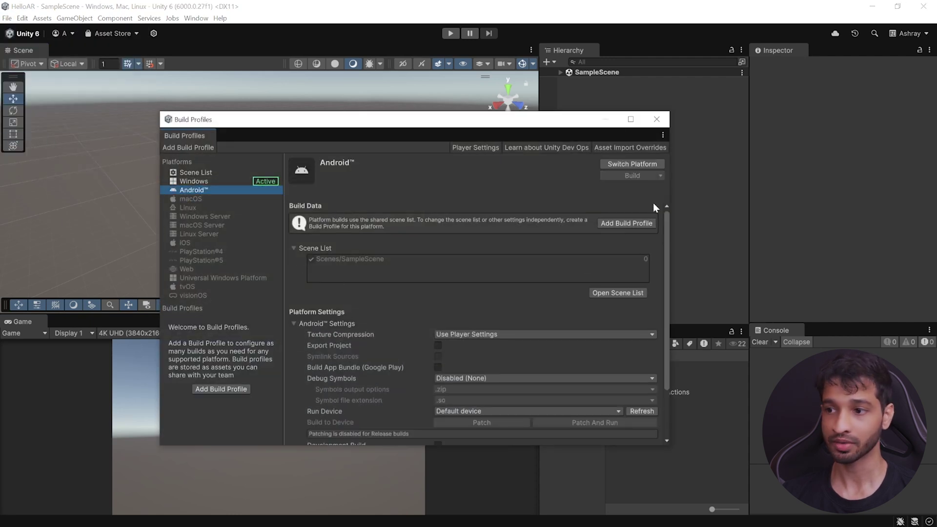
pyautogui.click(650, 165)
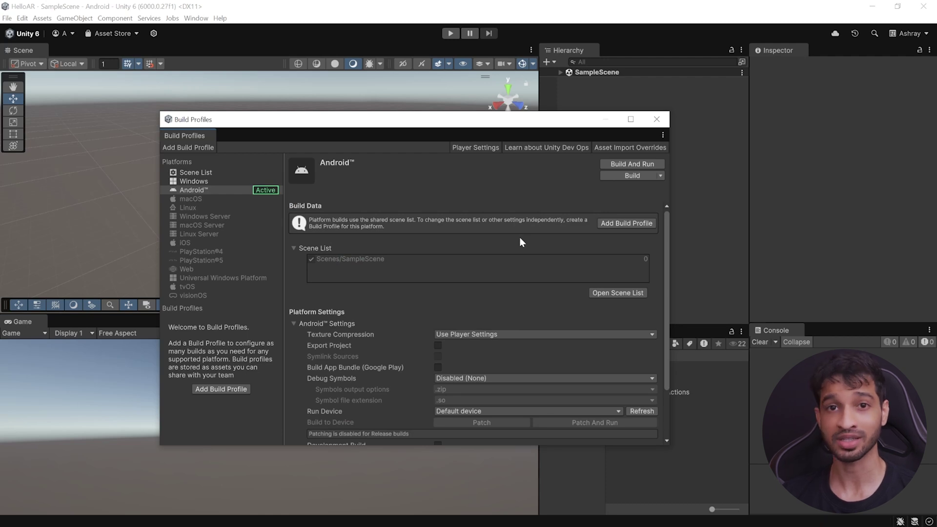
pyautogui.click(656, 119)
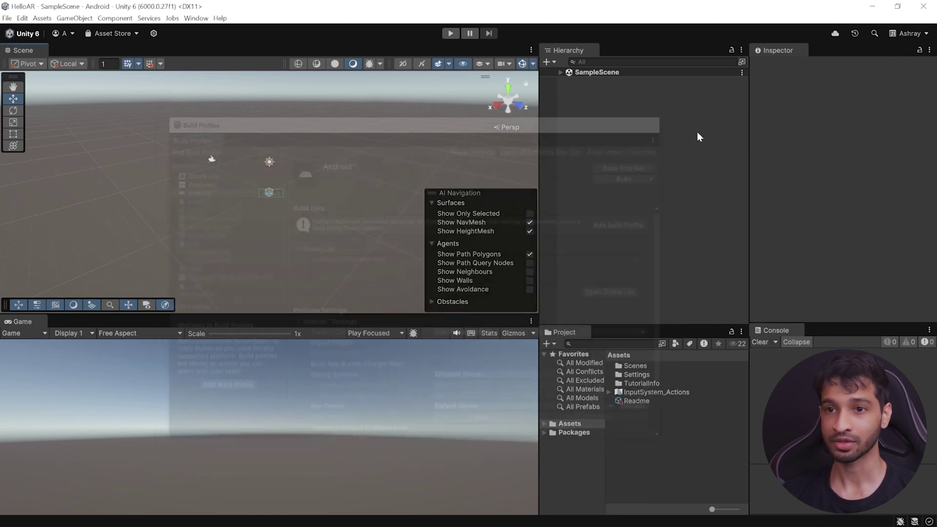
# Install the AR Foundation 6.0.3 package from the Unity Registry in the Package Manager.
pyautogui.click(197, 18)
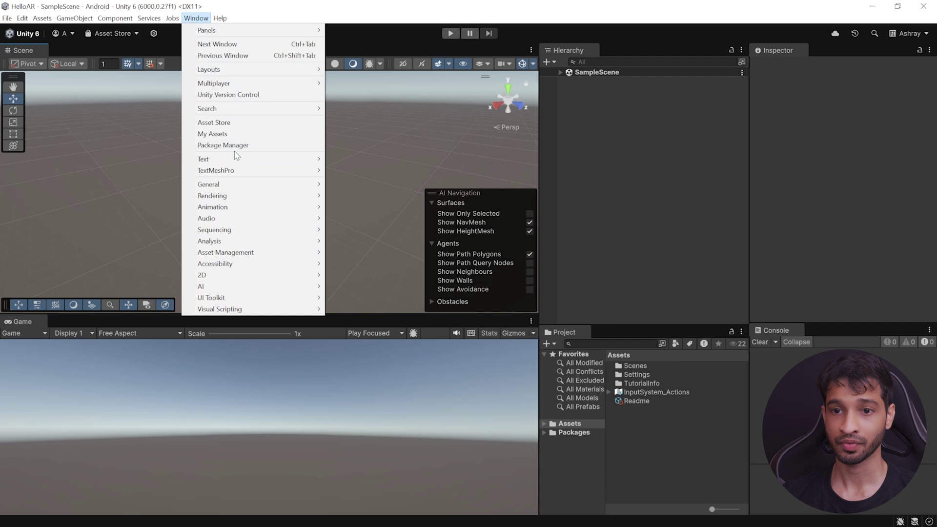
pyautogui.click(231, 144)
pyautogui.click(238, 166)
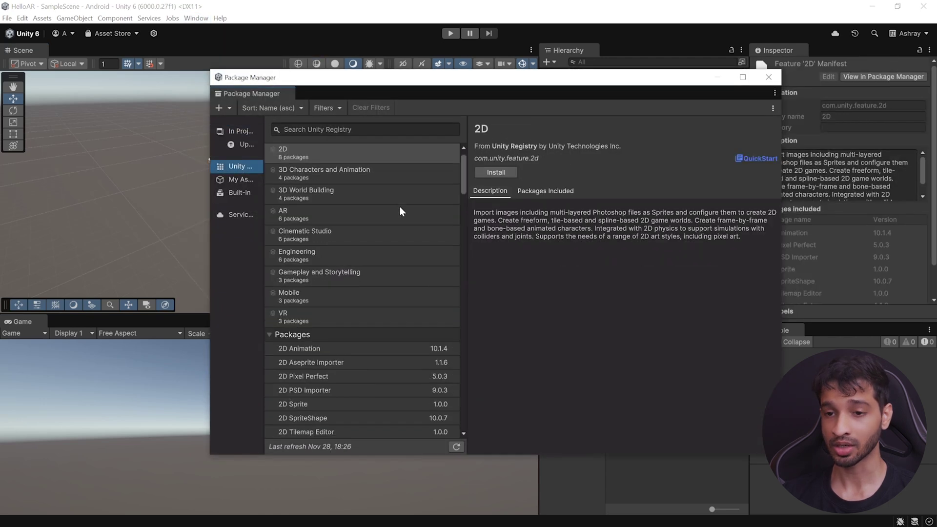
pyautogui.scroll(-10, 381, 191)
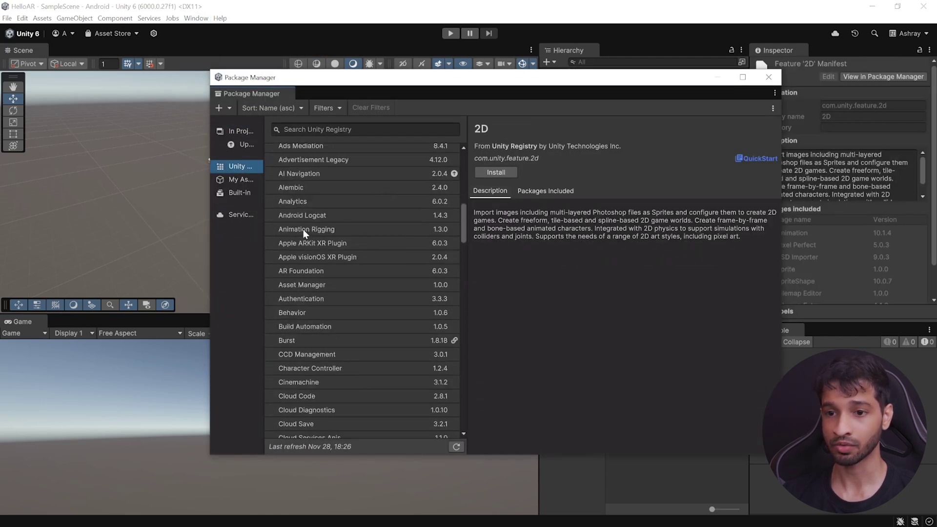
pyautogui.click(333, 270)
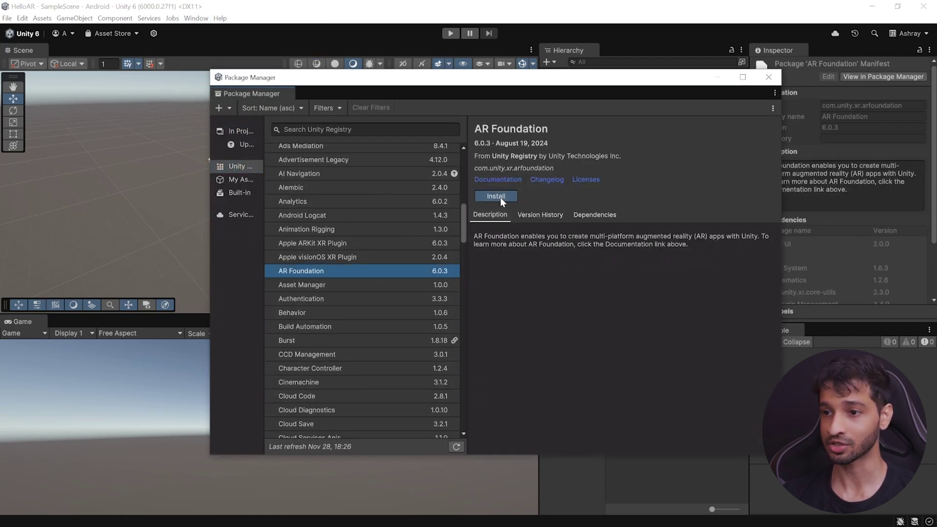
pyautogui.click(495, 196)
# Install the Google ARCore XR Plugin 6.0.3 package from the Unity Registry.
pyautogui.scroll(-7, 401, 291)
pyautogui.scroll(-2, 401, 297)
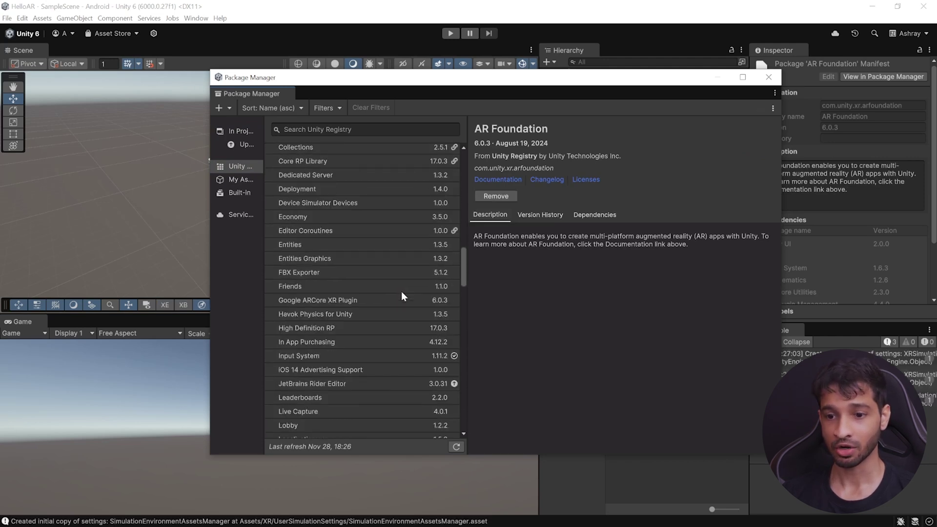
pyautogui.click(395, 300)
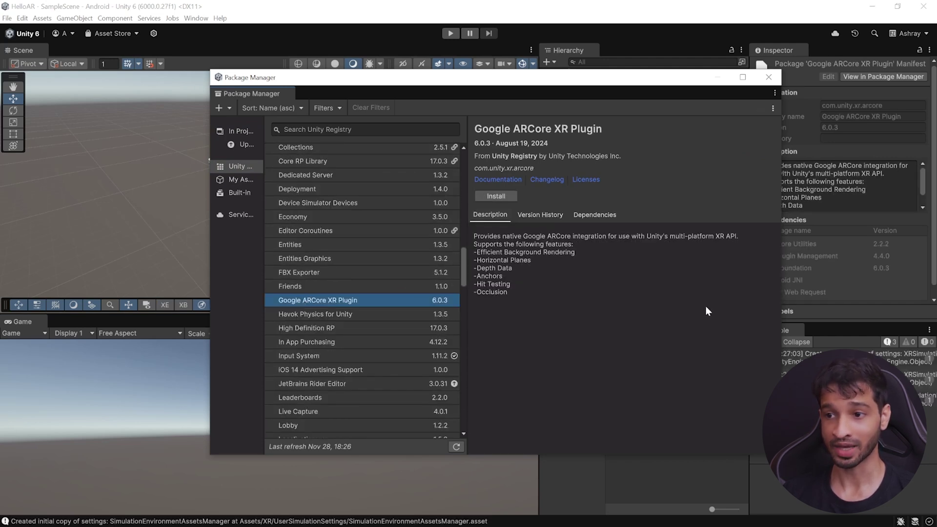
pyautogui.click(506, 196)
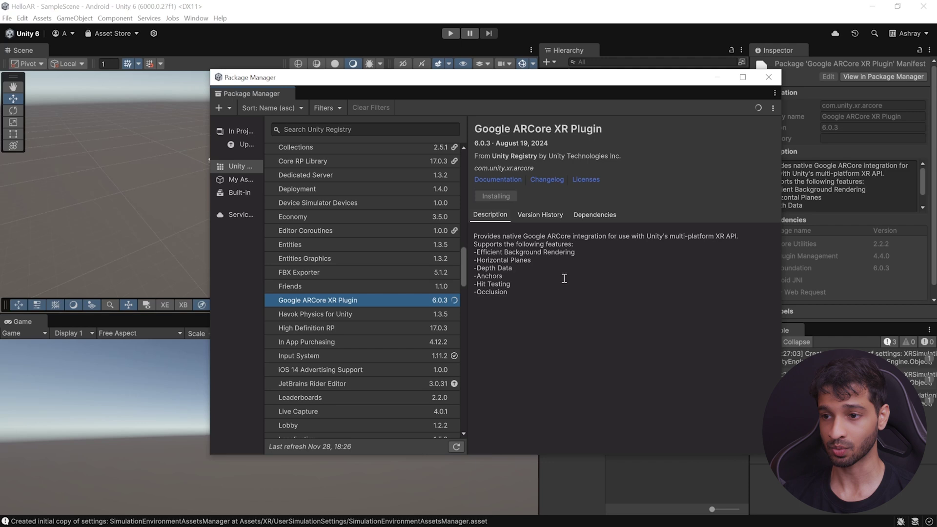
# Open the Player settings from Build Profiles and set the company name to imin.
pyautogui.click(7, 18)
pyautogui.click(48, 141)
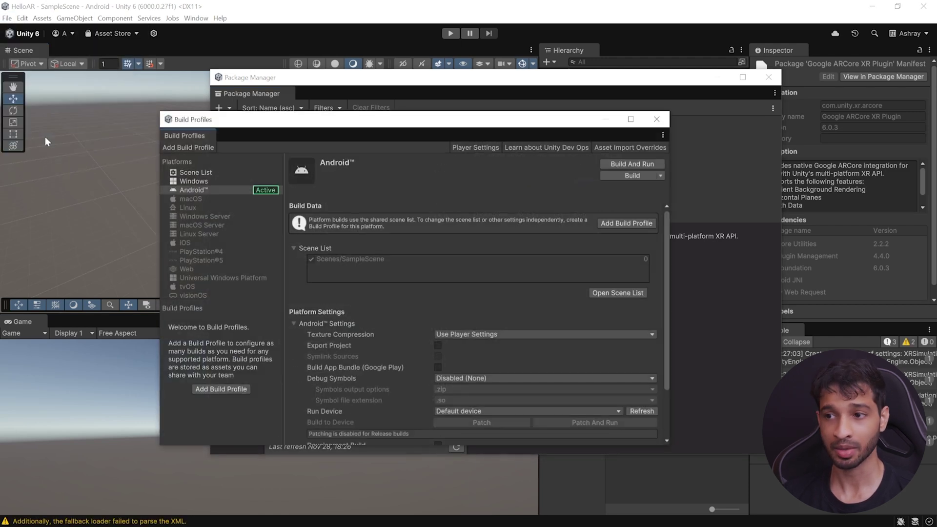
pyautogui.click(471, 148)
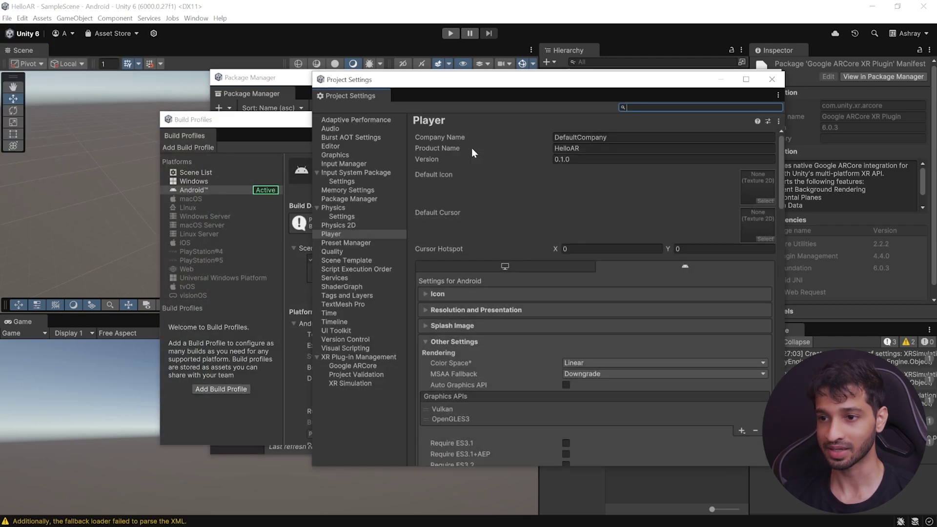
pyautogui.click(441, 126)
pyautogui.write('imin')
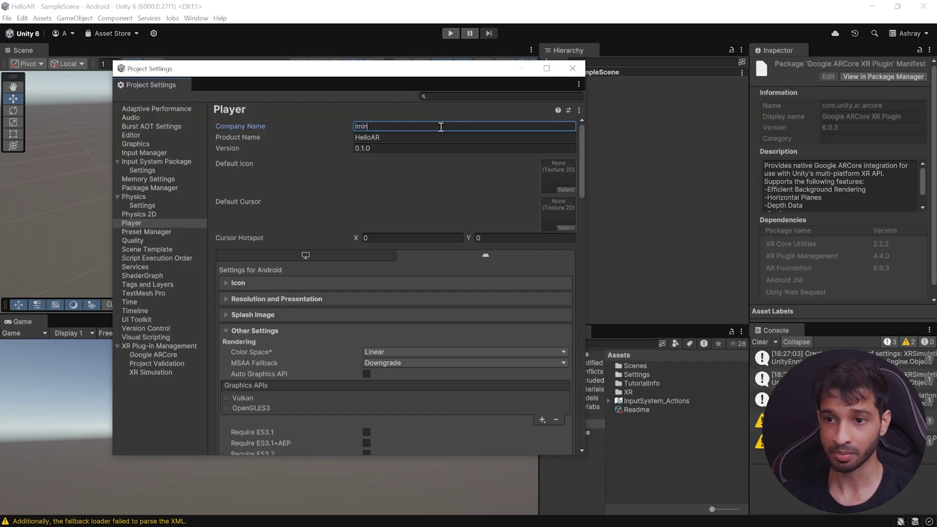
# Enable Google ARCore as the Android XR plug-in provider and fix all issues listed in Project Validation.
pyautogui.click(175, 344)
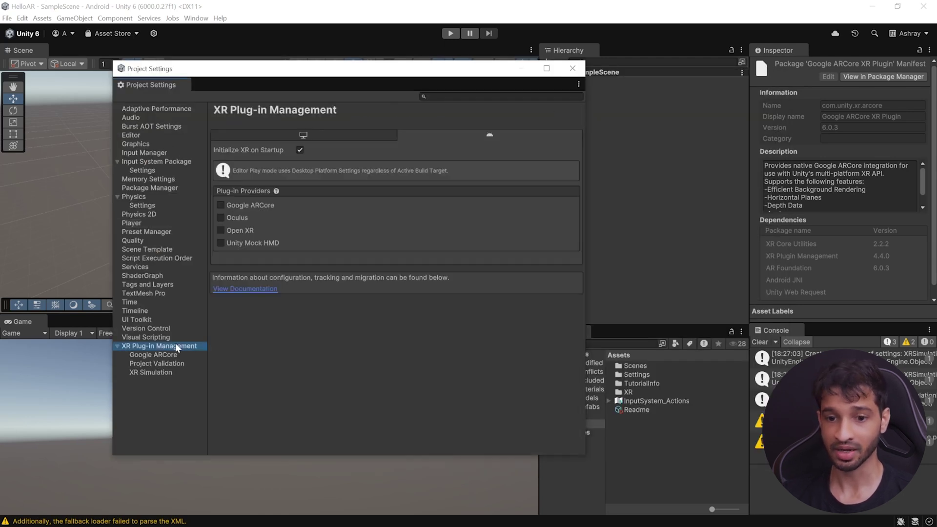
pyautogui.click(221, 205)
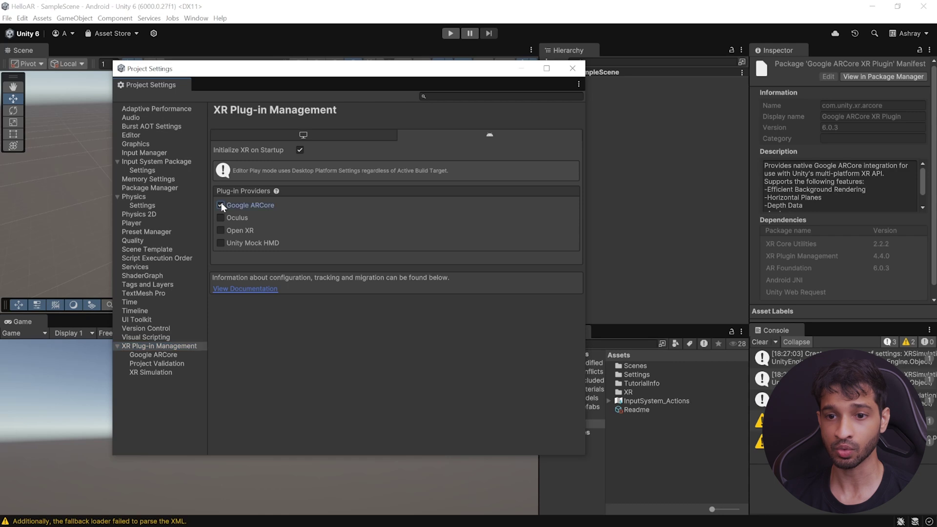
pyautogui.click(170, 363)
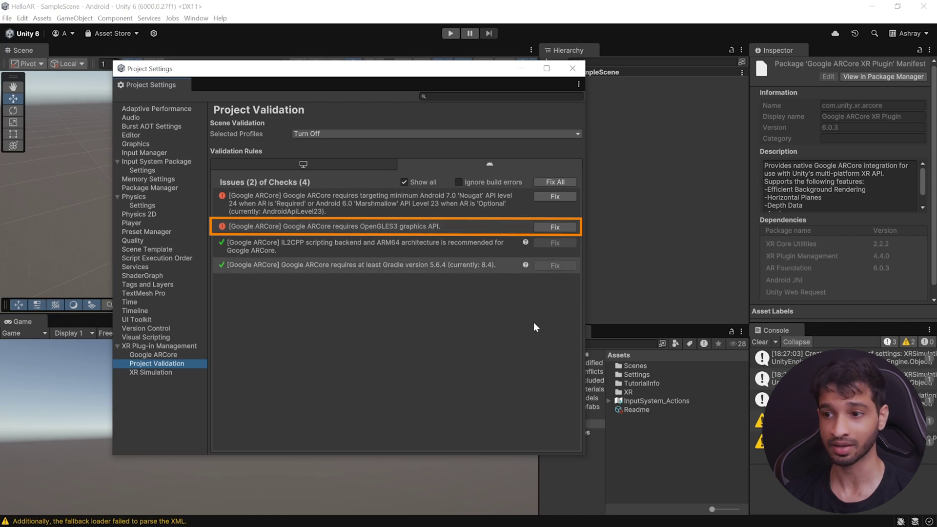
pyautogui.click(570, 183)
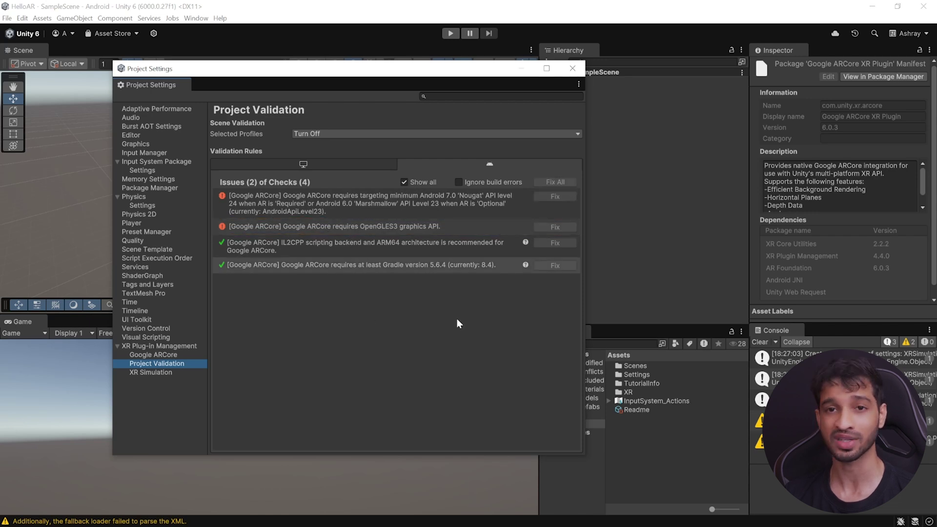
# Regenerate the Android package name by turning Override Default Package Name off and on, and review the remaining identification and configuration settings.
pyautogui.click(127, 224)
pyautogui.scroll(-3, 384, 206)
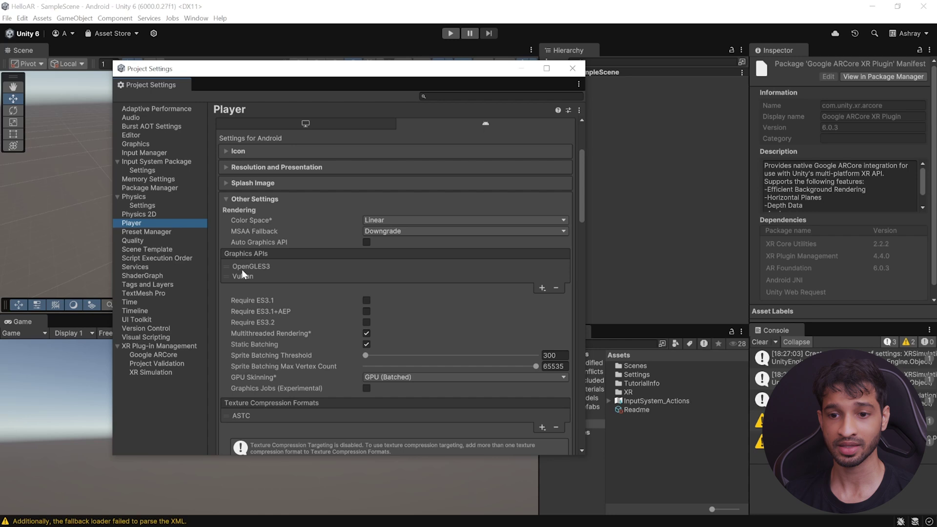
pyautogui.scroll(-8, 476, 233)
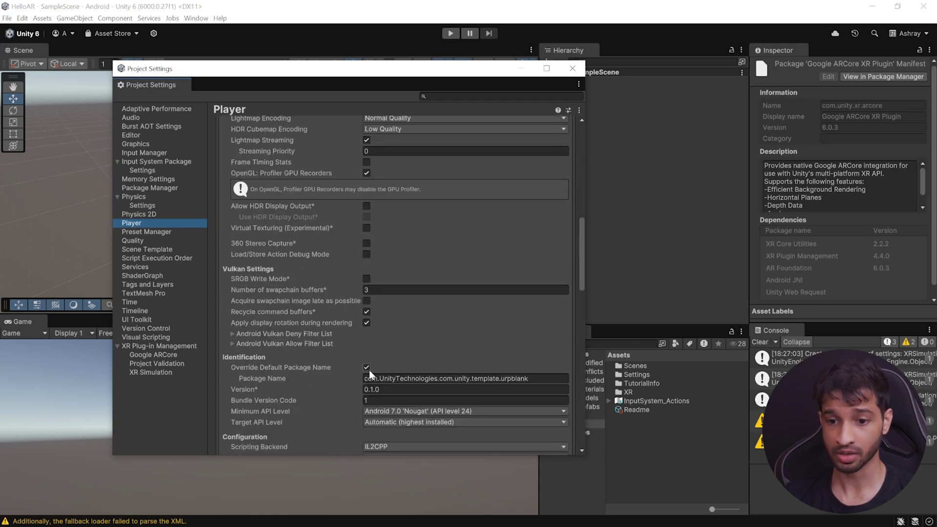
pyautogui.click(367, 367)
pyautogui.click(365, 368)
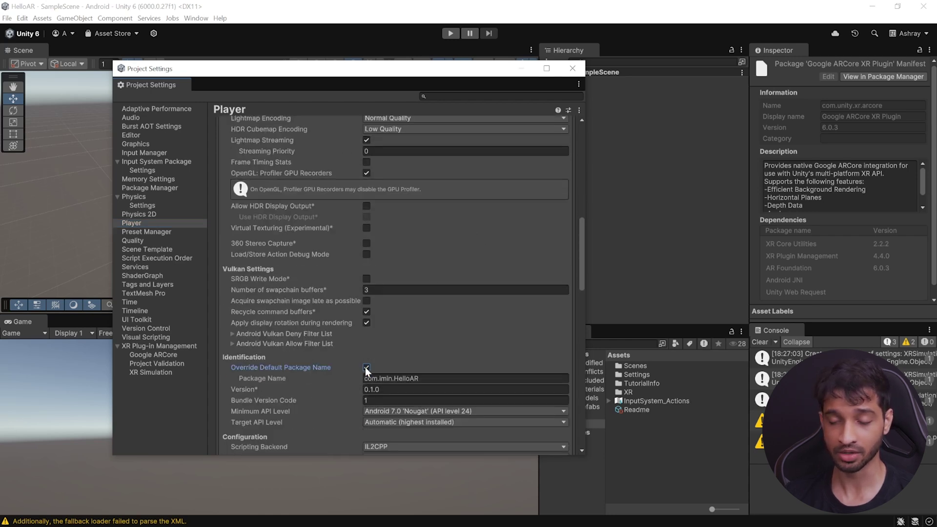
pyautogui.scroll(-1, 344, 393)
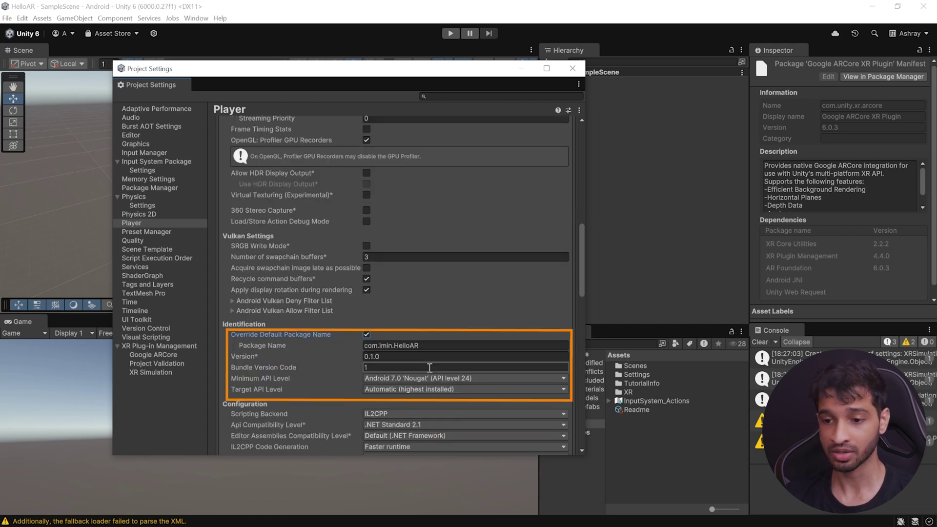
pyautogui.scroll(-3, 444, 316)
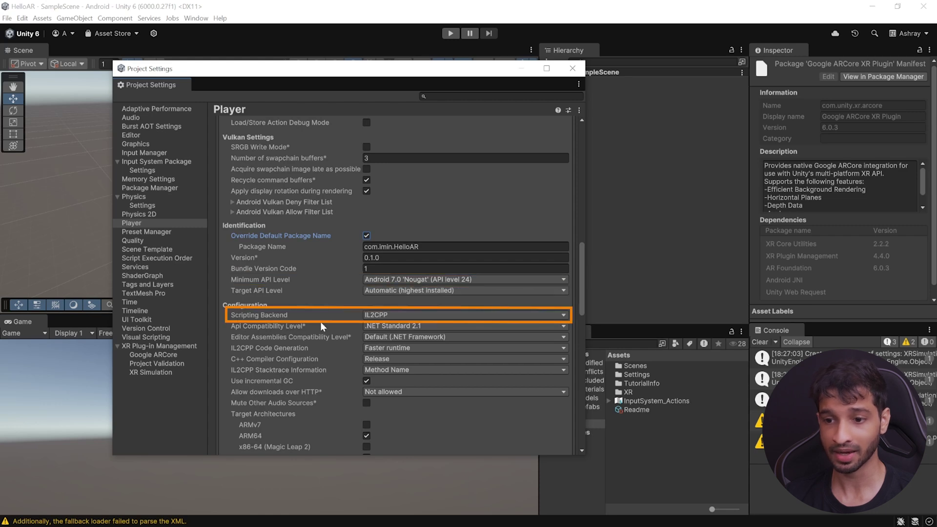
pyautogui.scroll(-2, 363, 326)
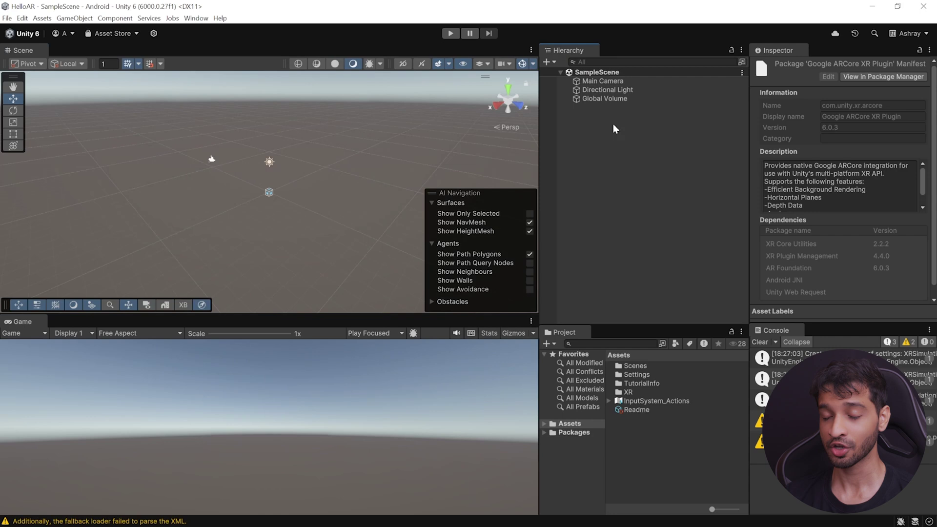
# Delete the default Main Camera from SampleScene and add an AR Session object.
pyautogui.click(606, 81)
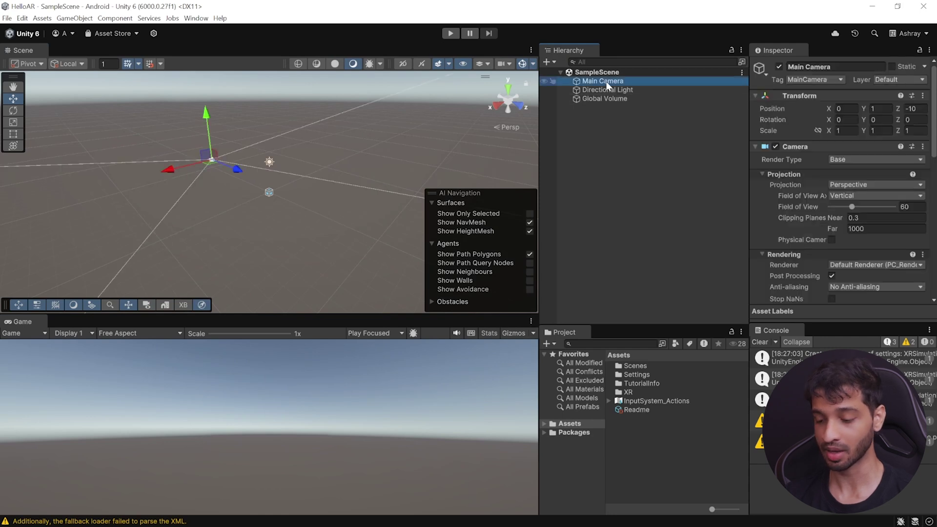
pyautogui.press('Delete')
pyautogui.rightClick(567, 107)
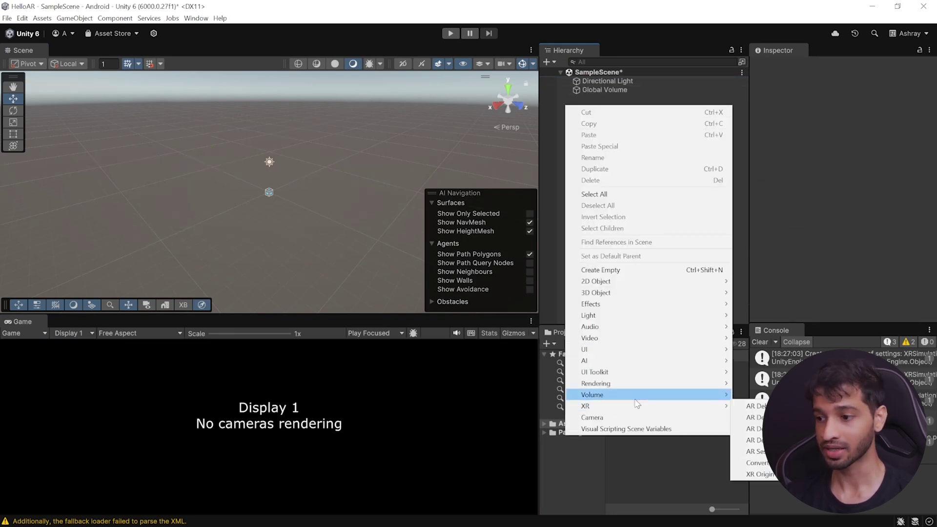
pyautogui.moveTo(635, 408)
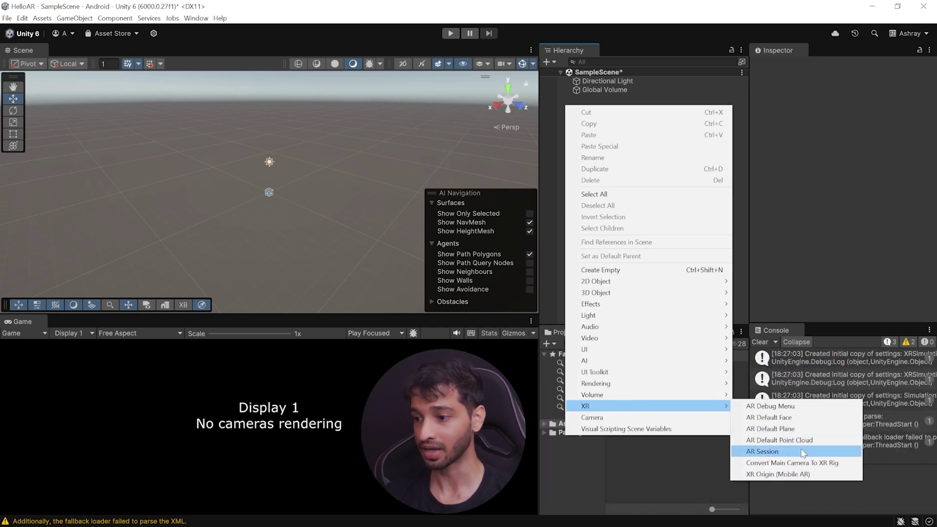
pyautogui.click(801, 450)
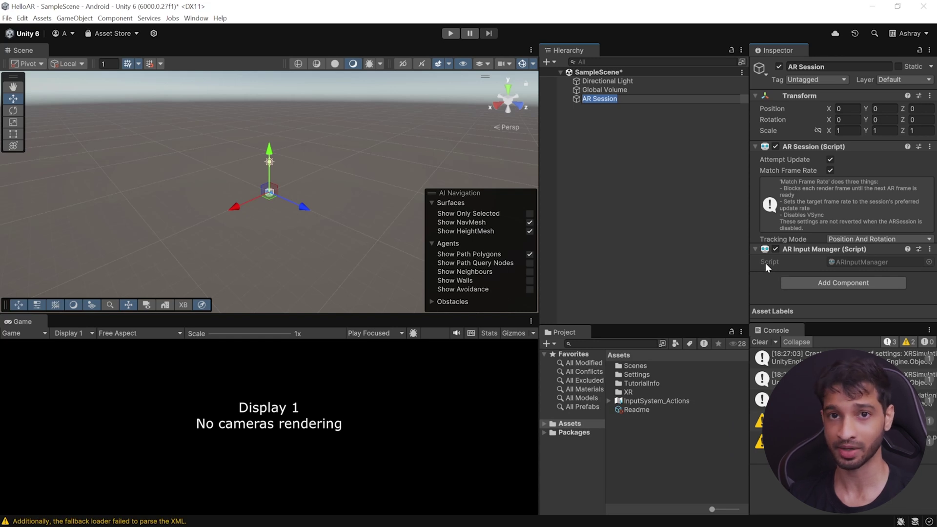
pyautogui.click(816, 195)
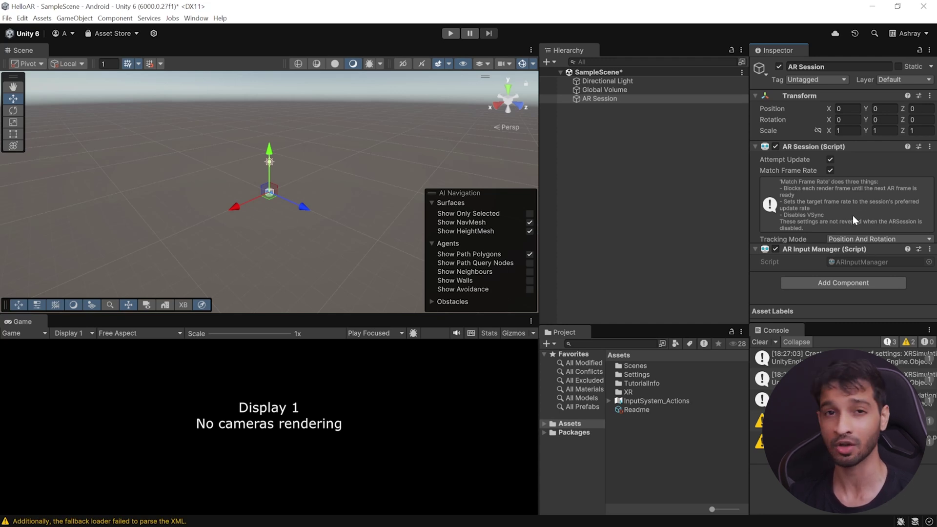
# Add an XR Origin (Mobile AR) to the scene and inspect the AR components on its nested Main Camera.
pyautogui.rightClick(574, 116)
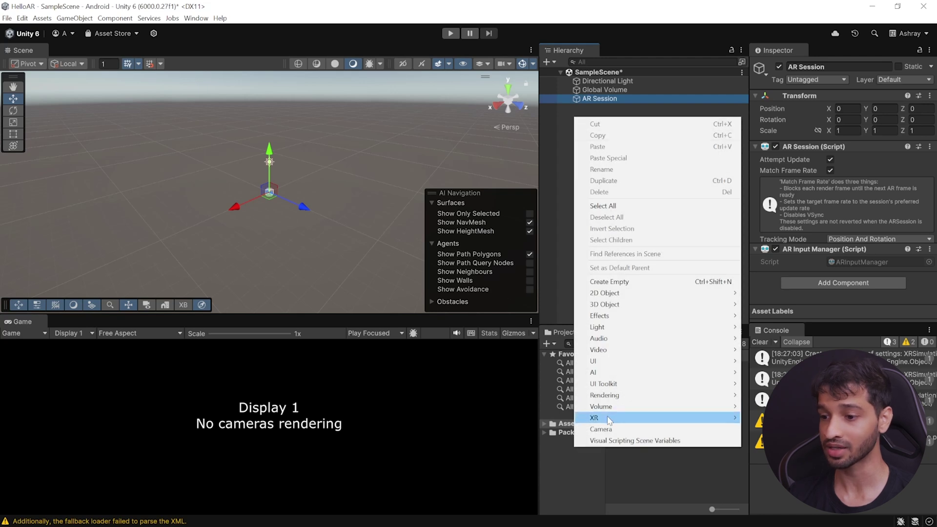
pyautogui.moveTo(610, 419)
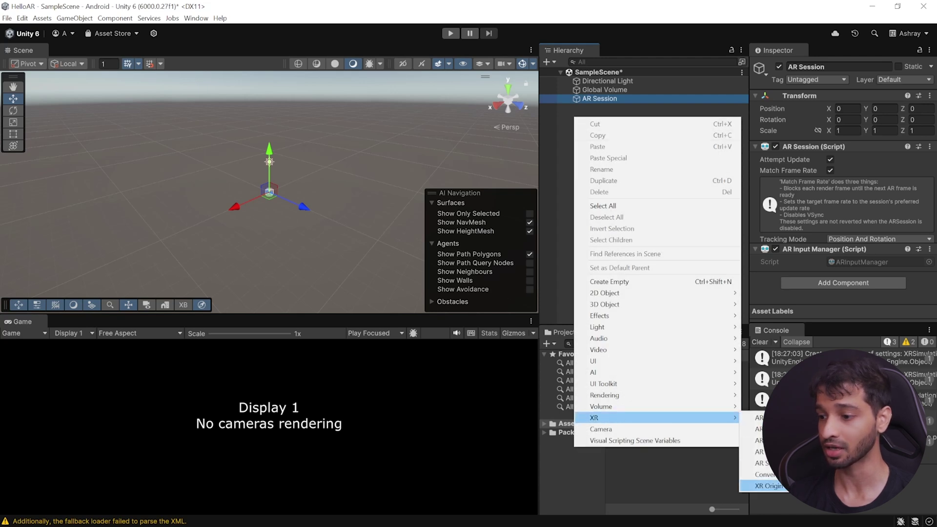
pyautogui.click(767, 485)
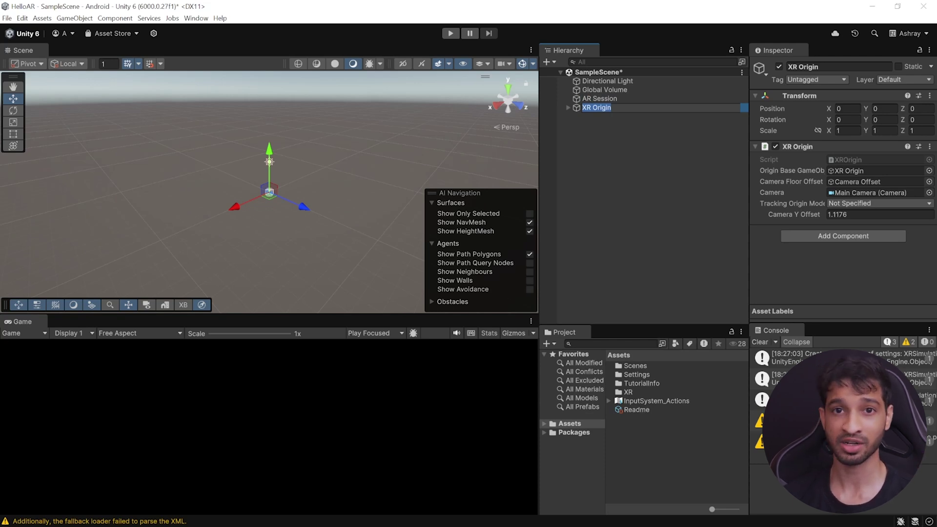
pyautogui.click(568, 107)
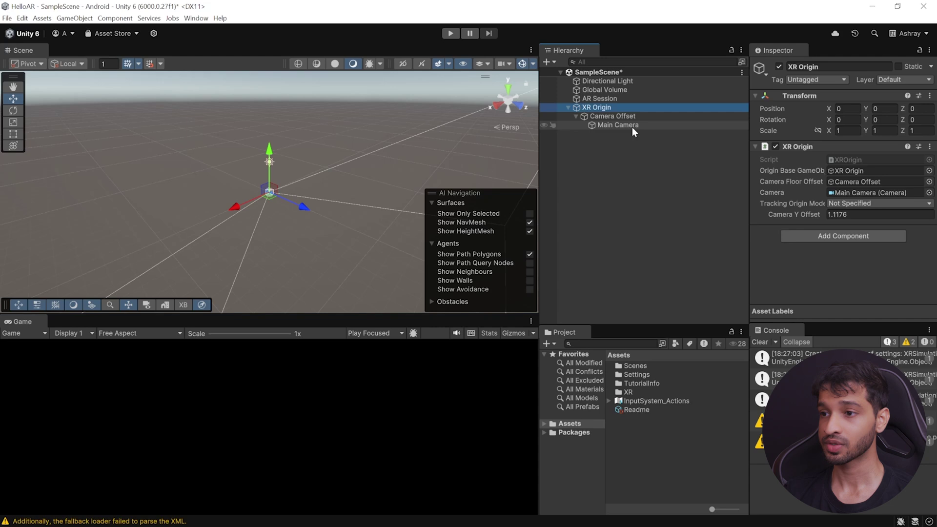
pyautogui.click(631, 125)
pyautogui.scroll(-10, 904, 171)
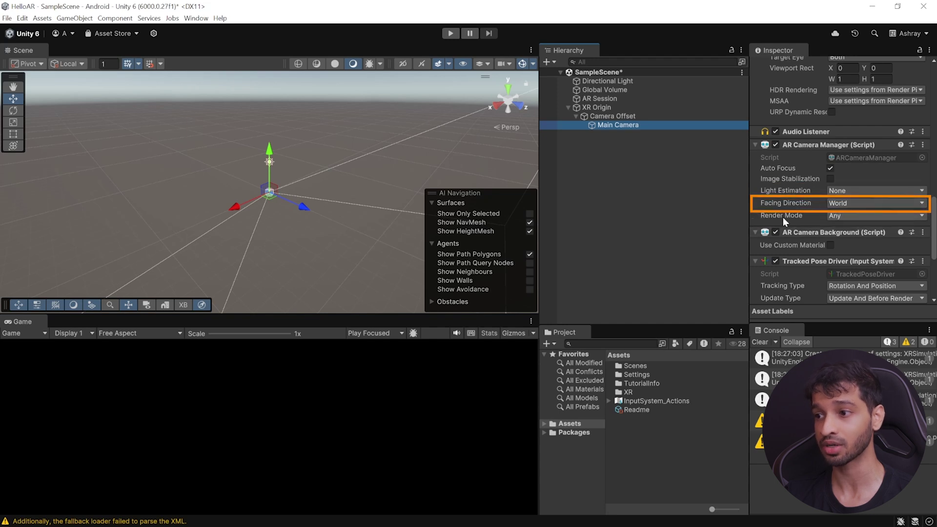
pyautogui.scroll(-2, 795, 219)
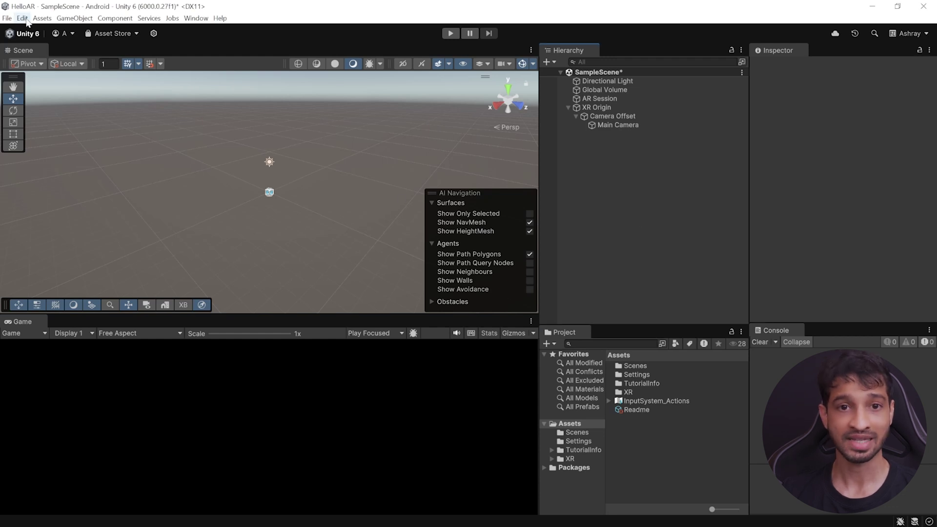
# Set the Default Render Pipeline in the Graphics project settings to Mobile_RPAsset from the Settings folder, and close the settings.
pyautogui.click(22, 18)
pyautogui.click(77, 306)
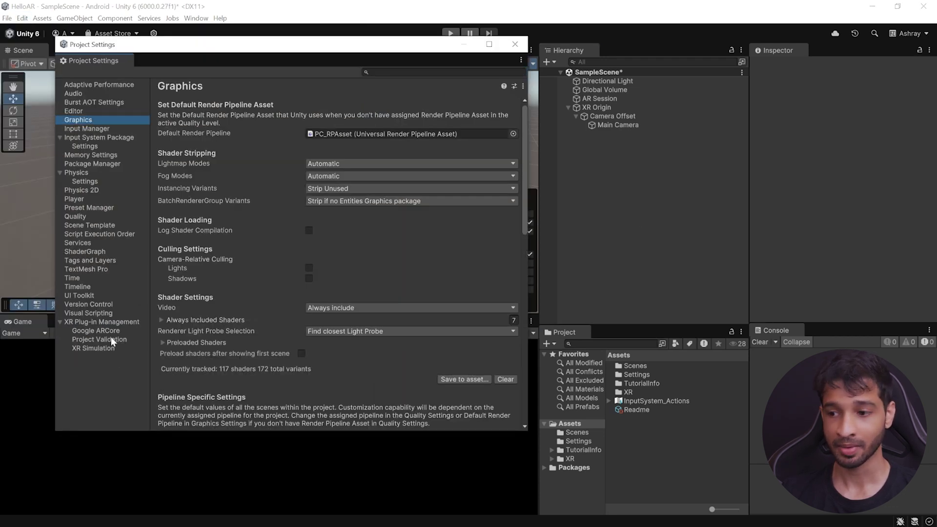
pyautogui.doubleClick(641, 376)
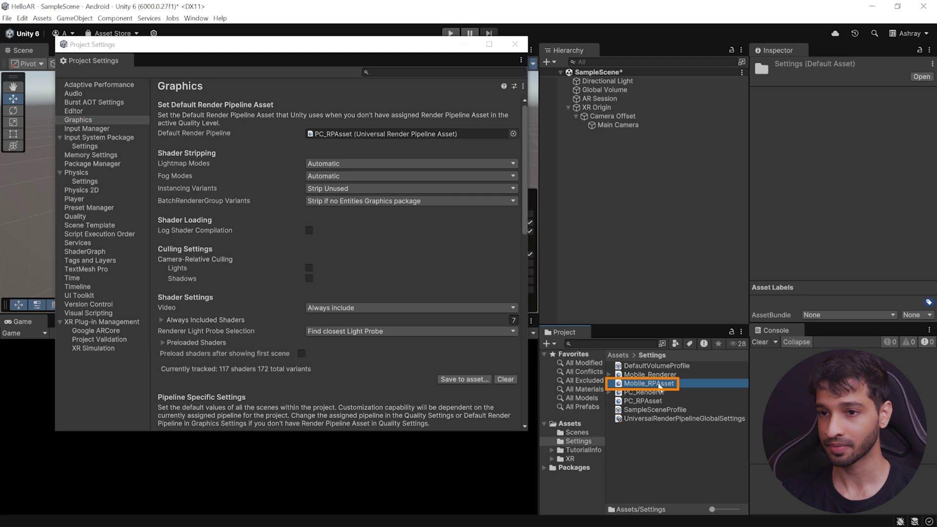
pyautogui.moveTo(663, 385); pyautogui.dragTo(428, 132)
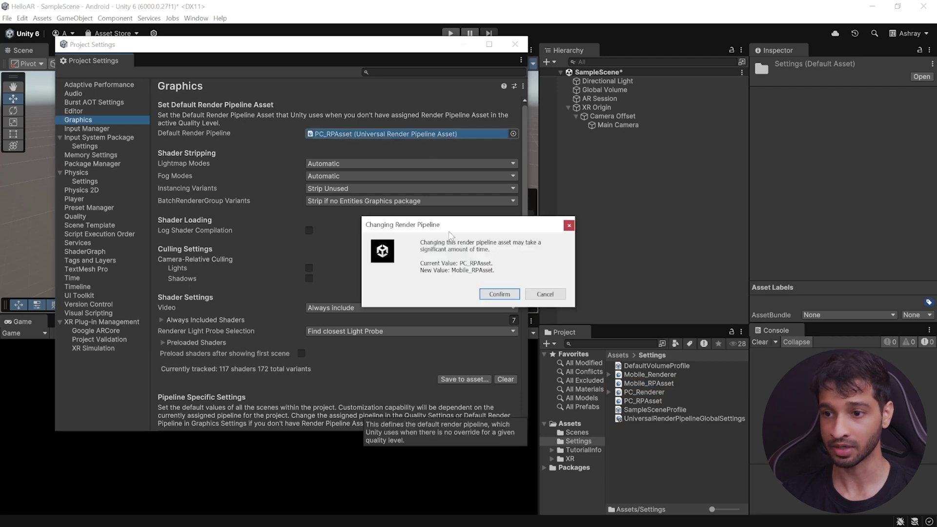
pyautogui.click(499, 294)
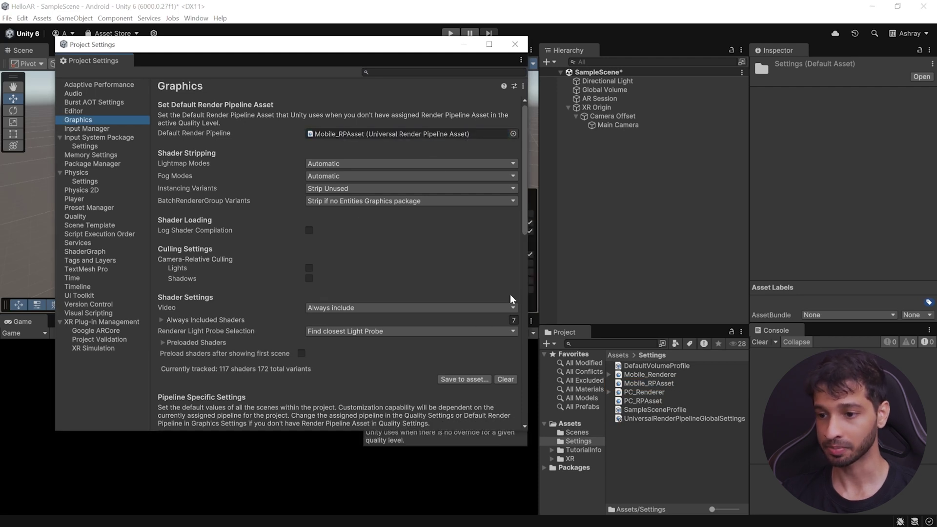
pyautogui.click(515, 44)
# Add the AR Background Renderer Feature to the Mobile_Renderer asset.
pyautogui.click(649, 374)
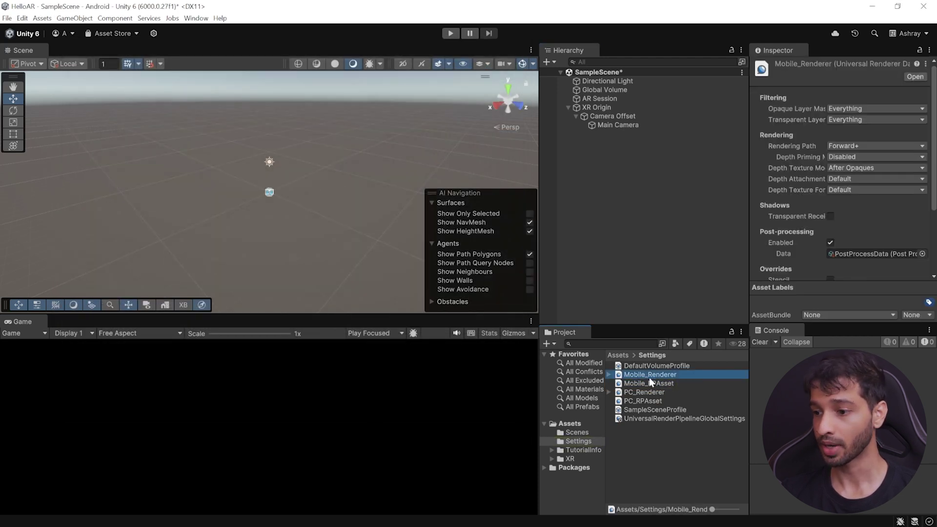
pyautogui.scroll(-2, 832, 209)
pyautogui.scroll(-2, 832, 209)
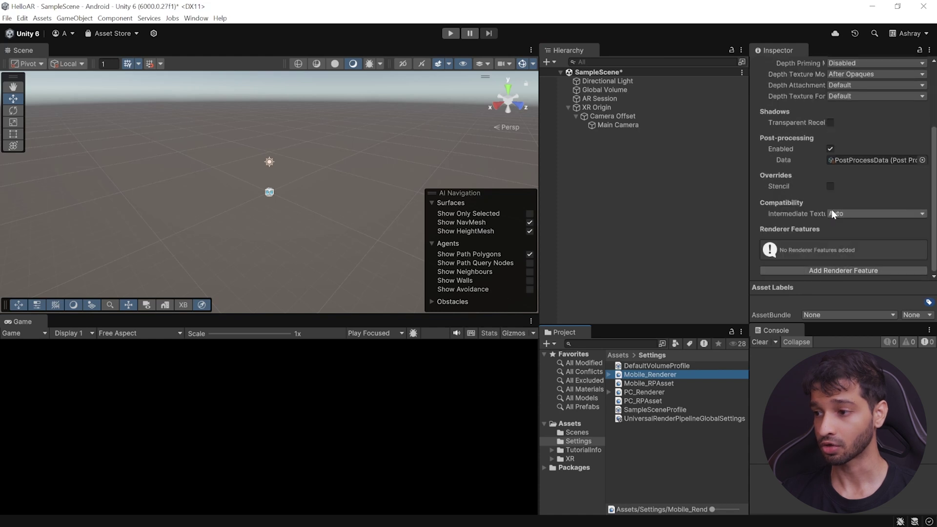
pyautogui.click(887, 271)
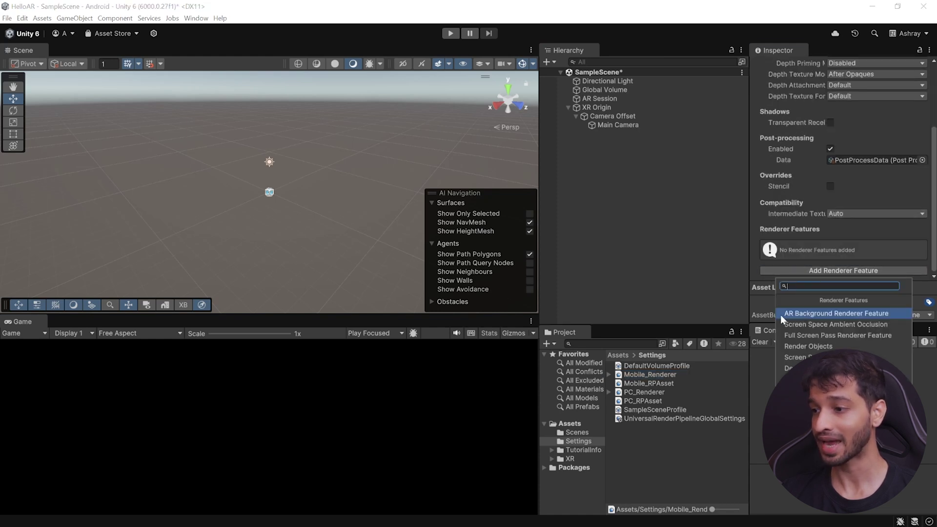
pyautogui.click(836, 313)
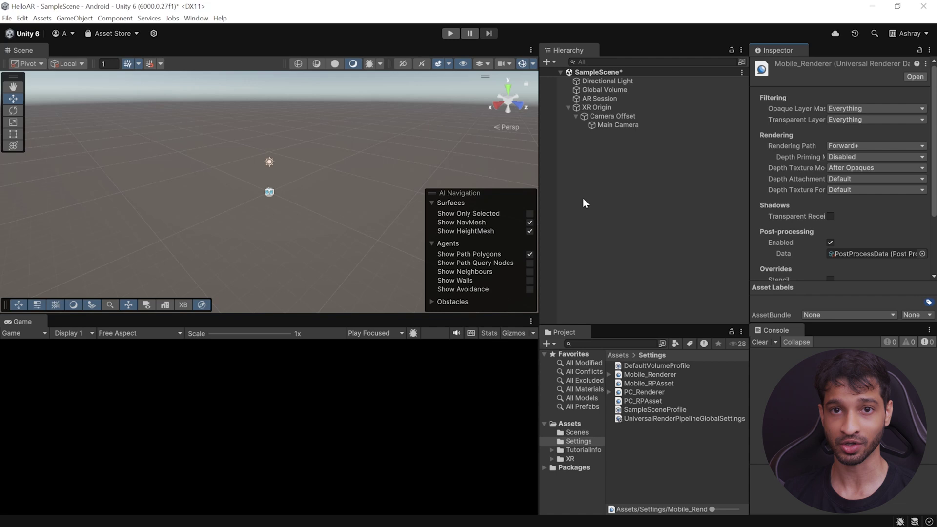
# Add a 3D Cube to the root of SampleScene.
pyautogui.rightClick(577, 157)
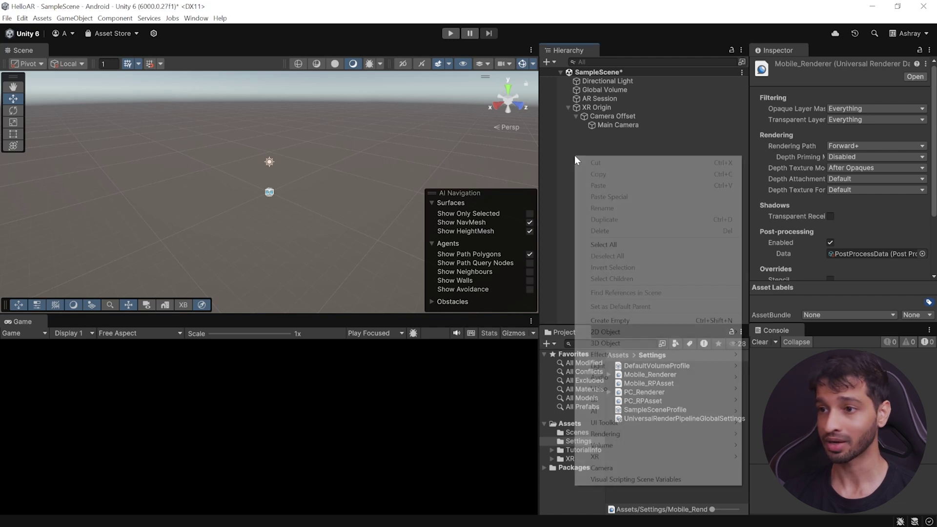
pyautogui.moveTo(638, 343)
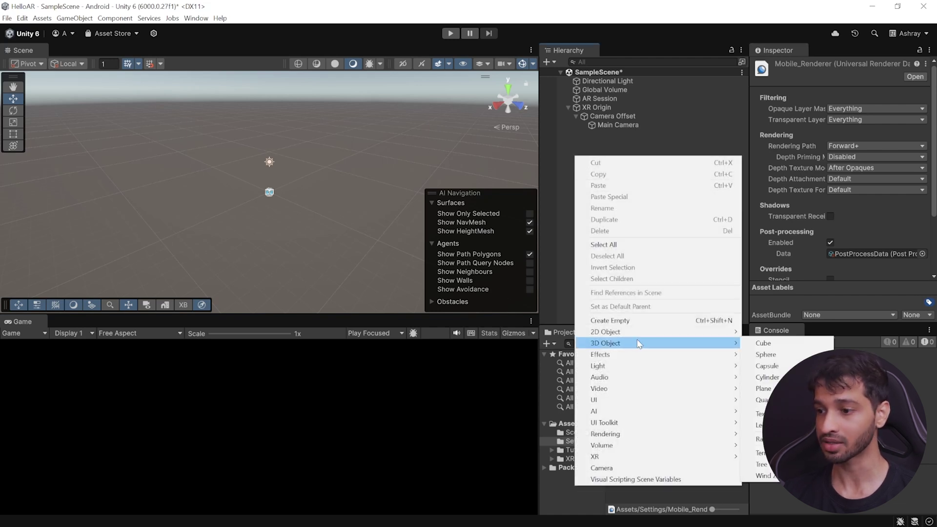
pyautogui.click(799, 347)
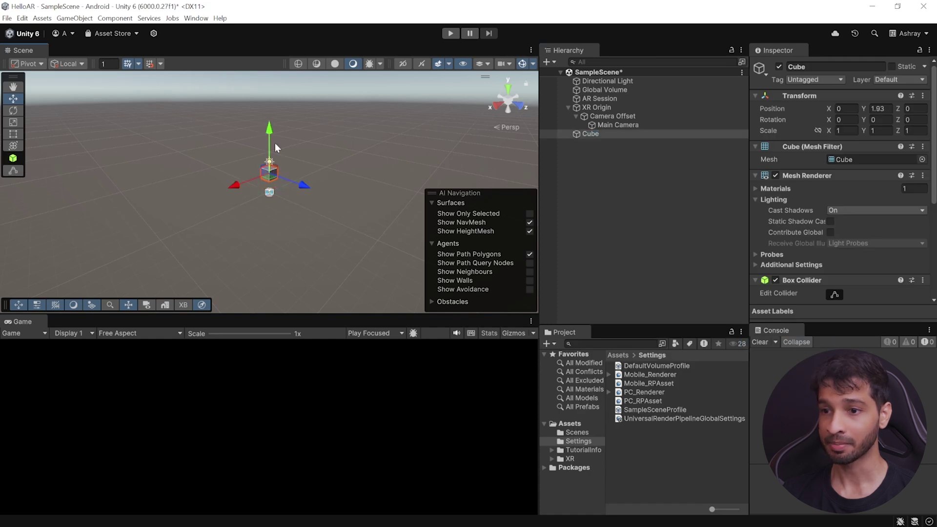
# Move the Cube along Z to 1.39, tilt it about its X axis, and save SampleScene.
pyautogui.moveTo(306, 186); pyautogui.dragTo(319, 190)
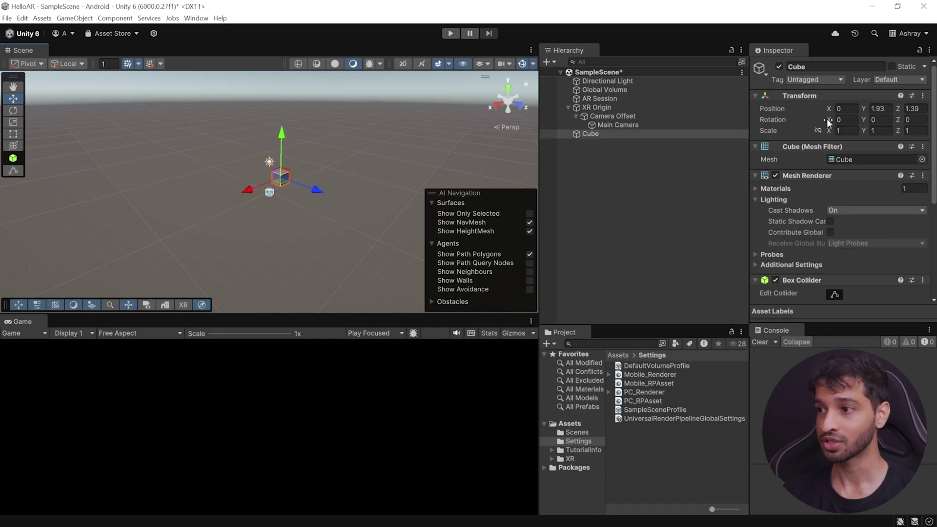
pyautogui.moveTo(829, 121); pyautogui.dragTo(858, 121)
pyautogui.click(638, 153)
pyautogui.hotkey('ctrl', 's')
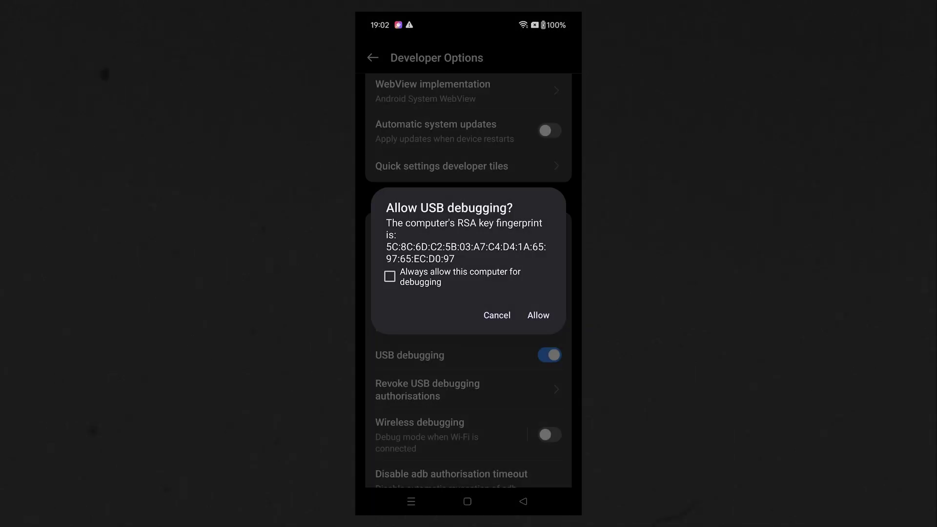
# Allow USB debugging on the phone and set the Android build profile's Run Device to Oneplus CPH2619.
pyautogui.click(538, 315)
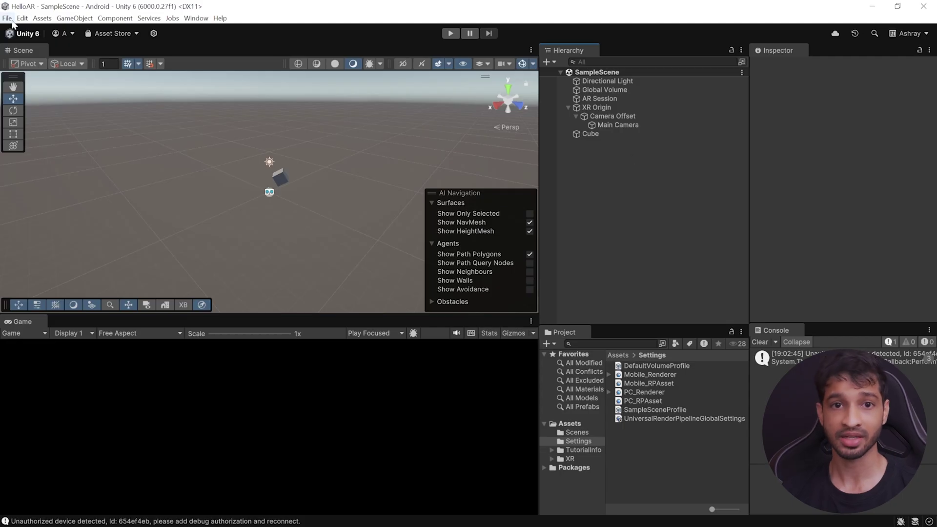
pyautogui.click(9, 20)
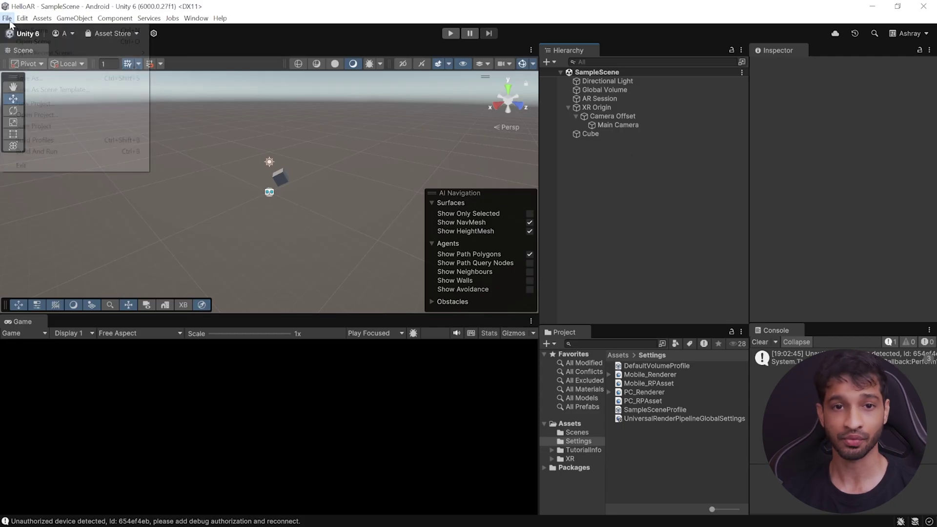
pyautogui.click(24, 116)
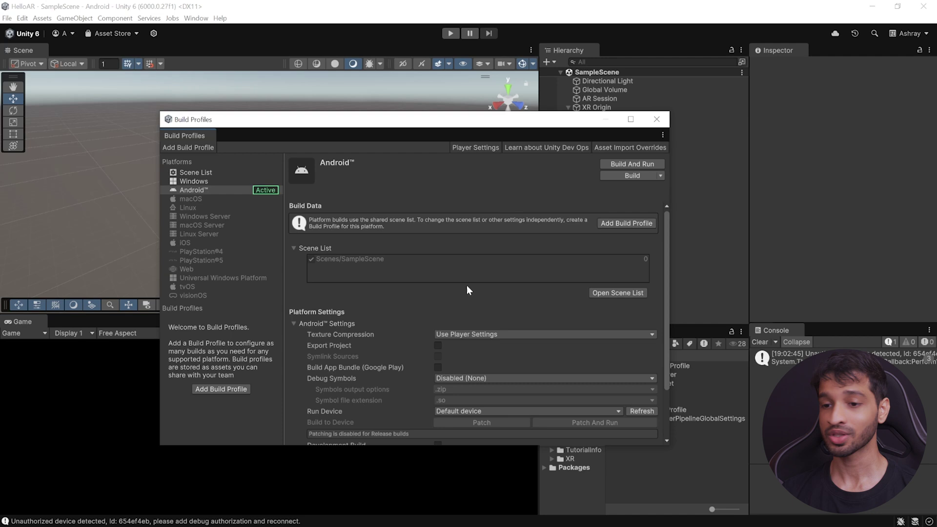
pyautogui.scroll(-3, 465, 224)
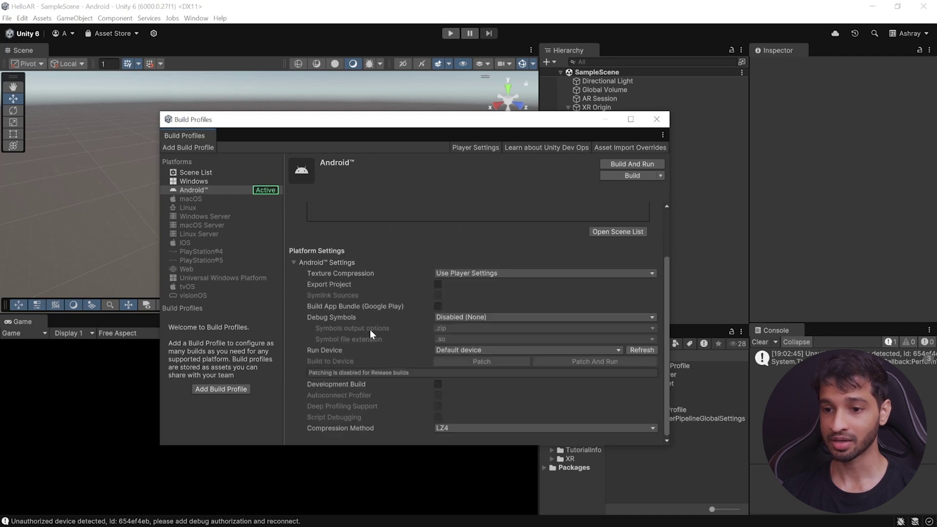
pyautogui.click(445, 350)
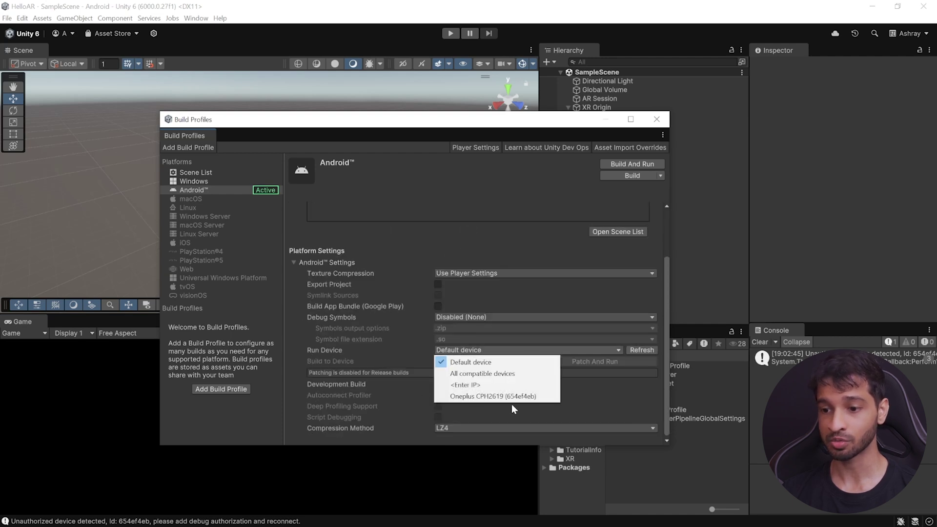
pyautogui.click(499, 396)
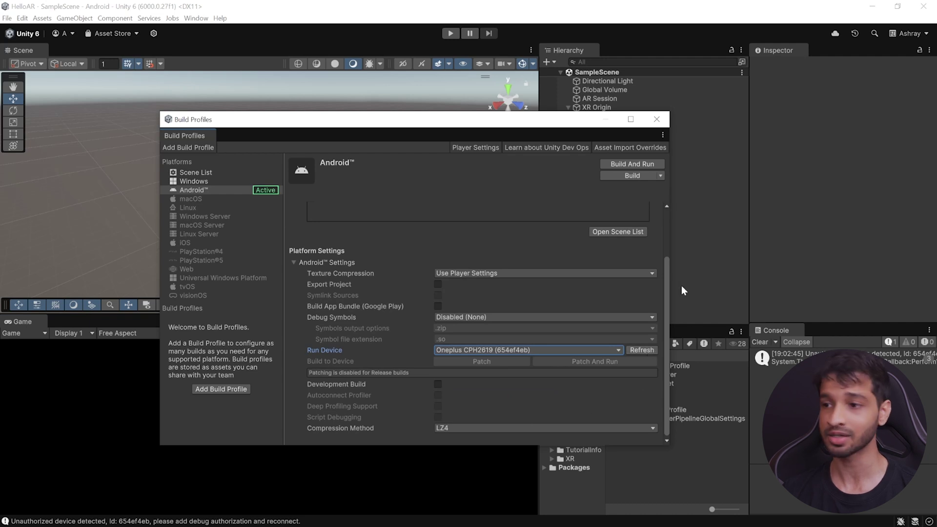
# Build and run the Android app as HelloAR in a new Builds folder inside the project, continuing with Active Input Handling set to Both.
pyautogui.click(640, 164)
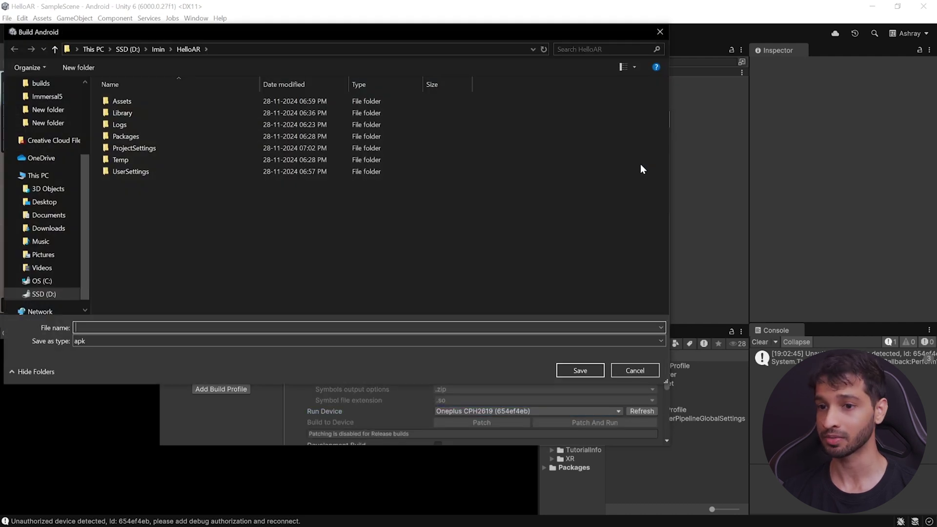
pyautogui.rightClick(148, 216)
pyautogui.moveTo(206, 369)
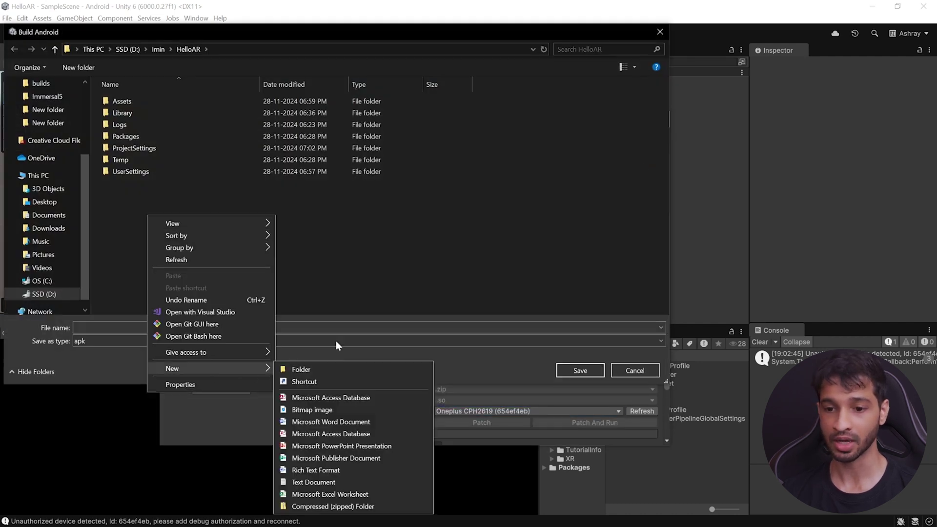
pyautogui.click(320, 369)
pyautogui.click(107, 326)
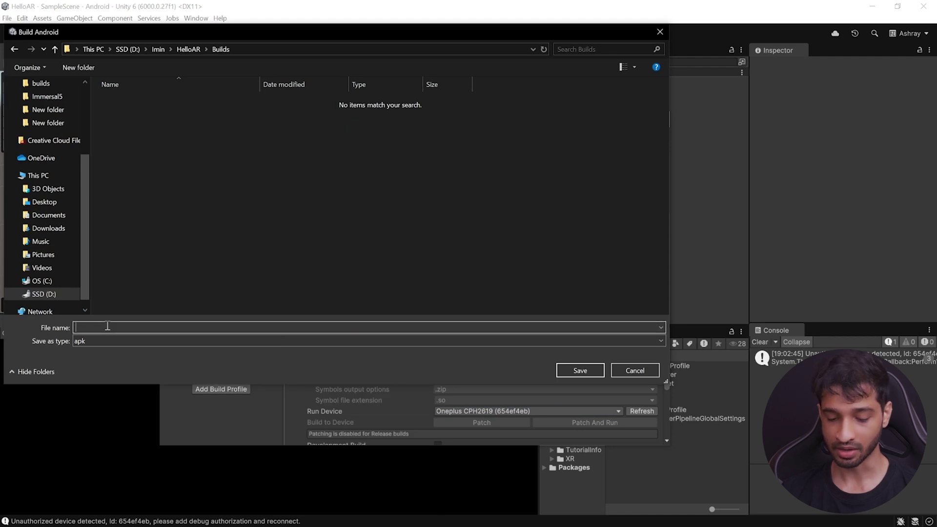
pyautogui.write('HelloAR')
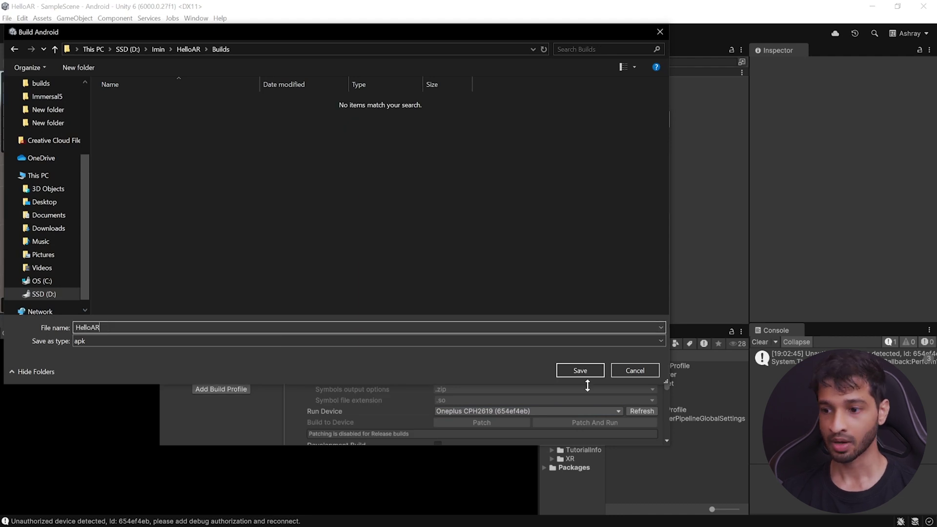
pyautogui.click(595, 373)
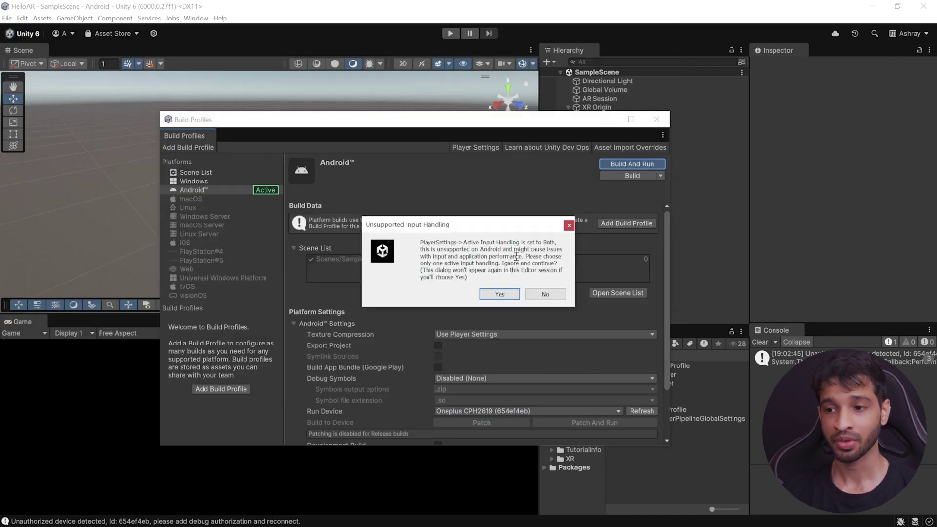
pyautogui.click(512, 296)
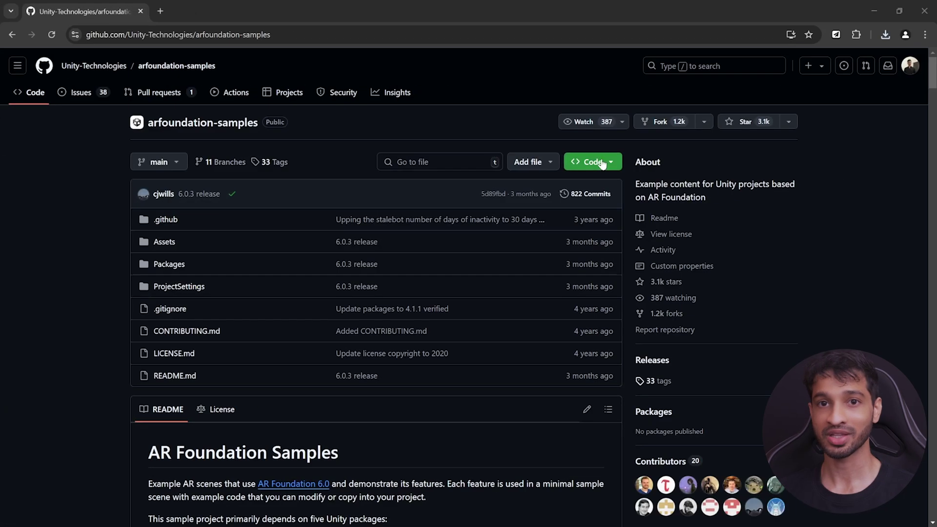
# Switch to the browser and download Unity's arfoundation-samples repository from GitHub as a ZIP.
pyautogui.click(654, 162)
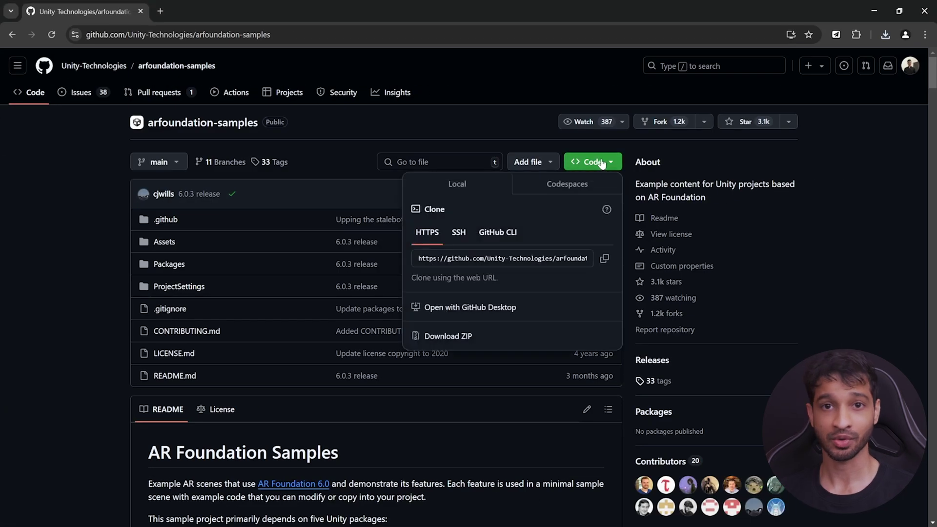
pyautogui.click(482, 336)
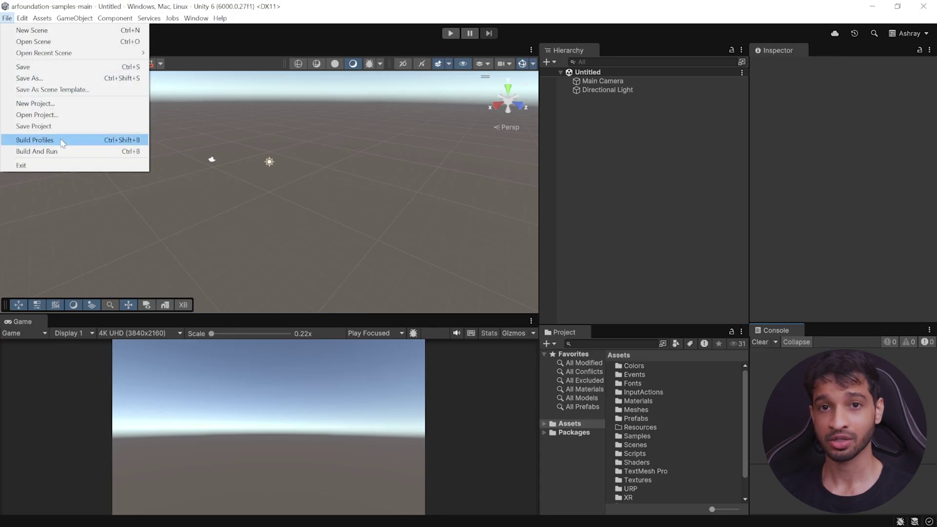
# Switch the build platform of the arfoundation-samples-main project in Unity to Android.
pyautogui.click(34, 140)
pyautogui.click(227, 190)
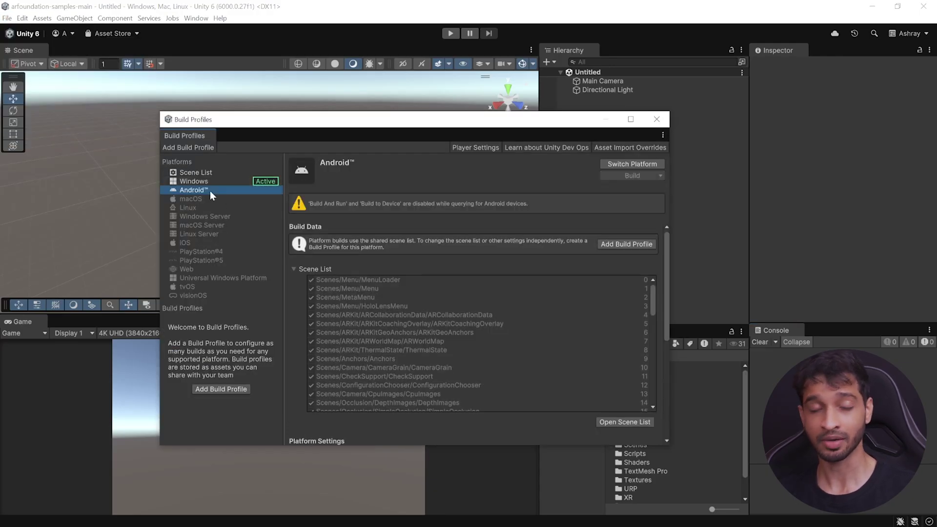
pyautogui.click(642, 164)
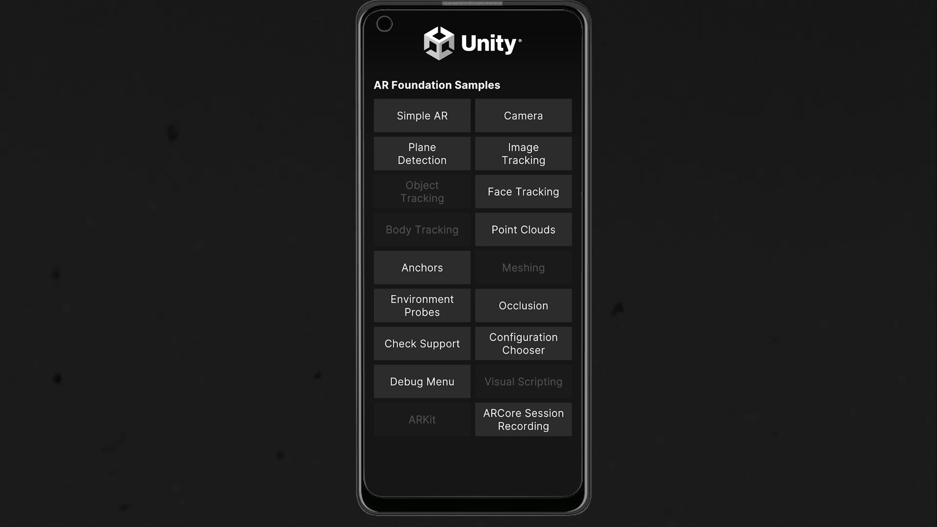
# Open an Image Tracking sample in the AR Foundation Samples app on the phone to test it.
pyautogui.click(523, 154)
pyautogui.click(527, 93)
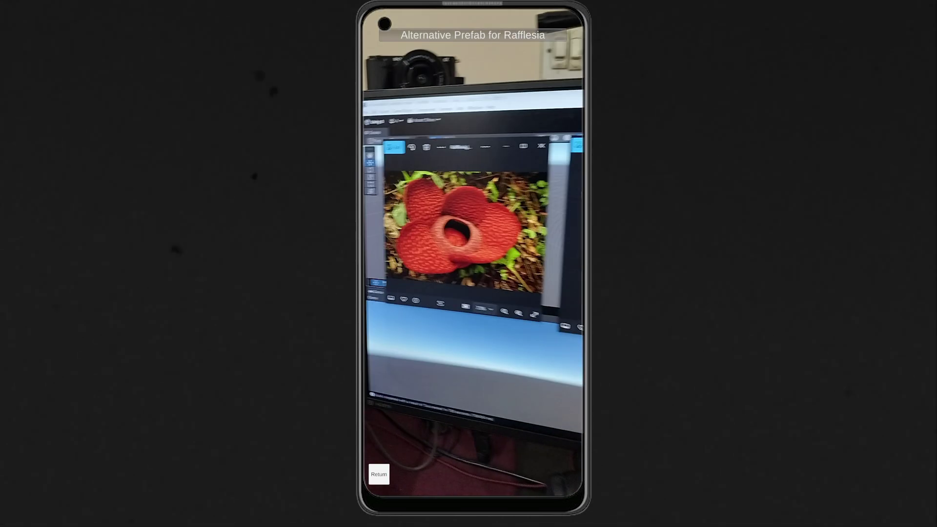